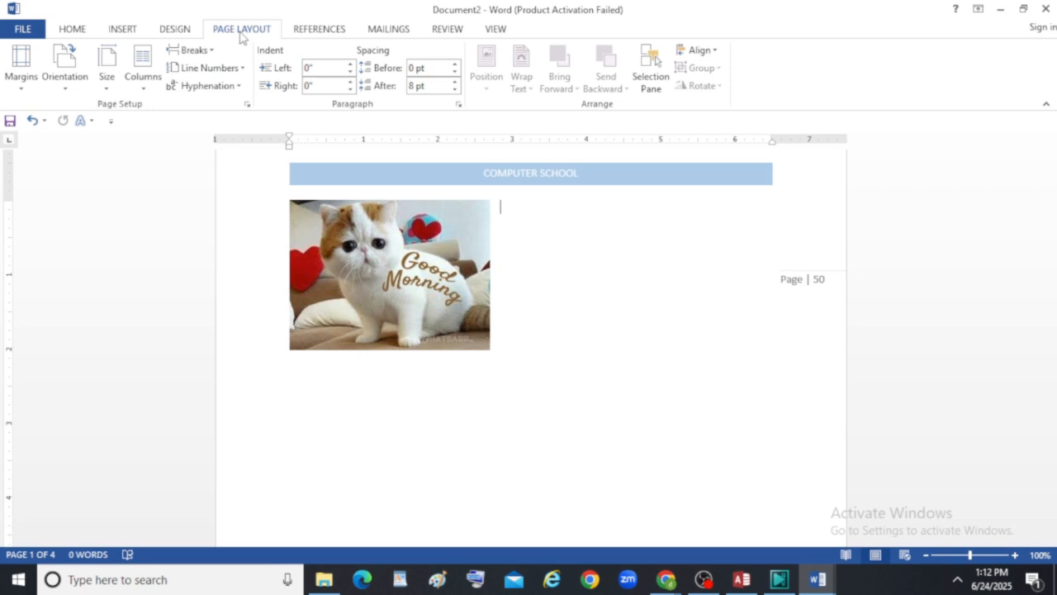
pyautogui.click(23, 92)
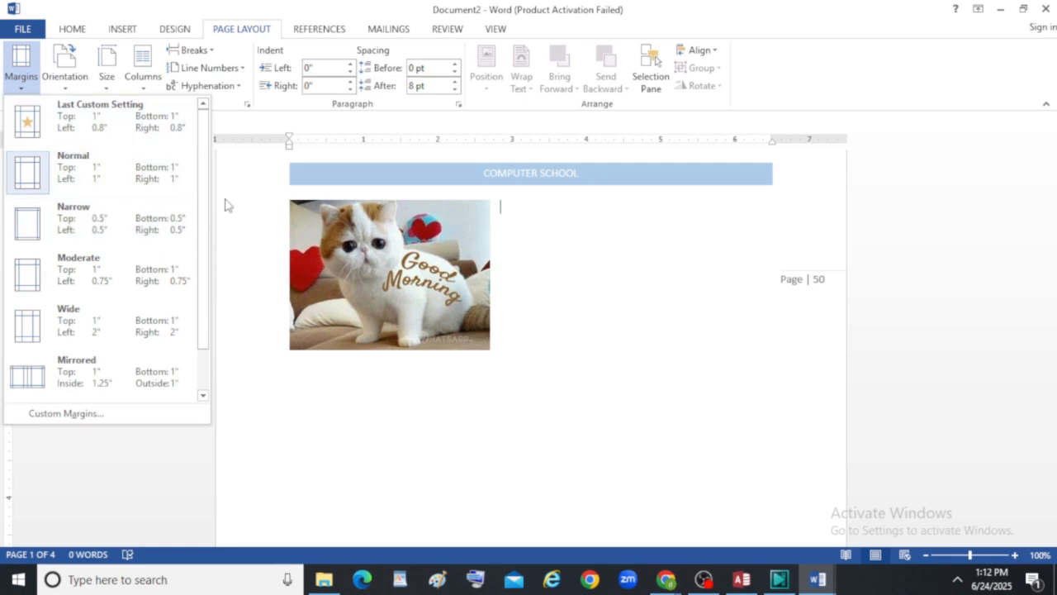
pyautogui.click(573, 265)
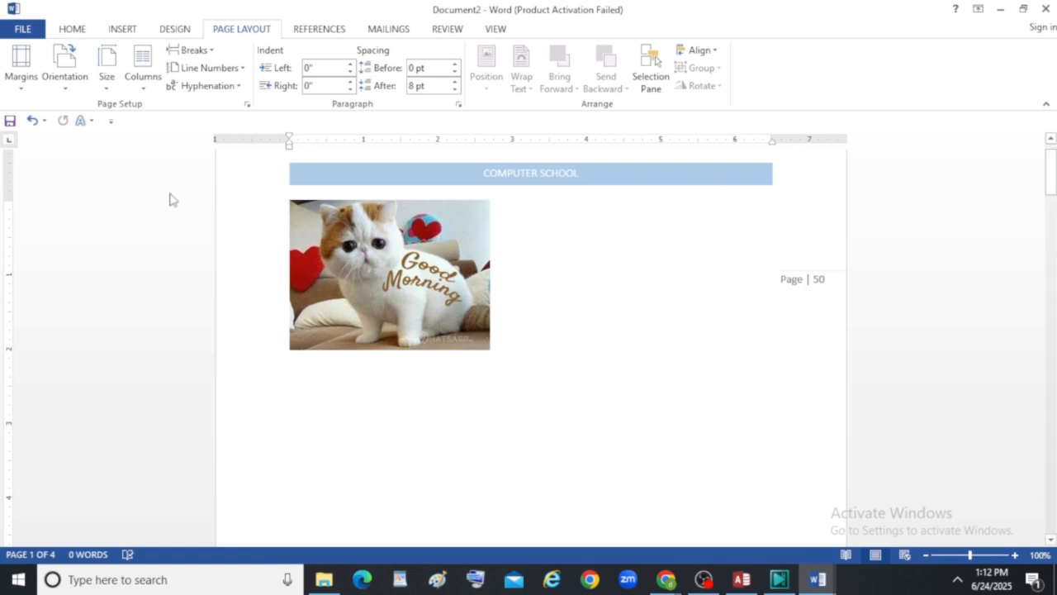
pyautogui.scroll(1, 616, 382)
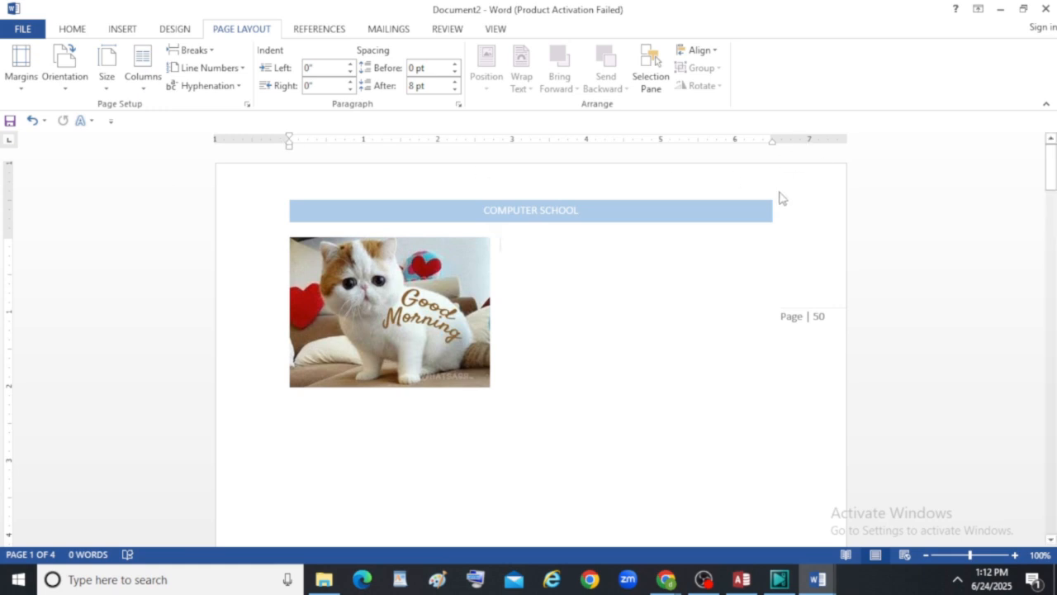
pyautogui.click(21, 66)
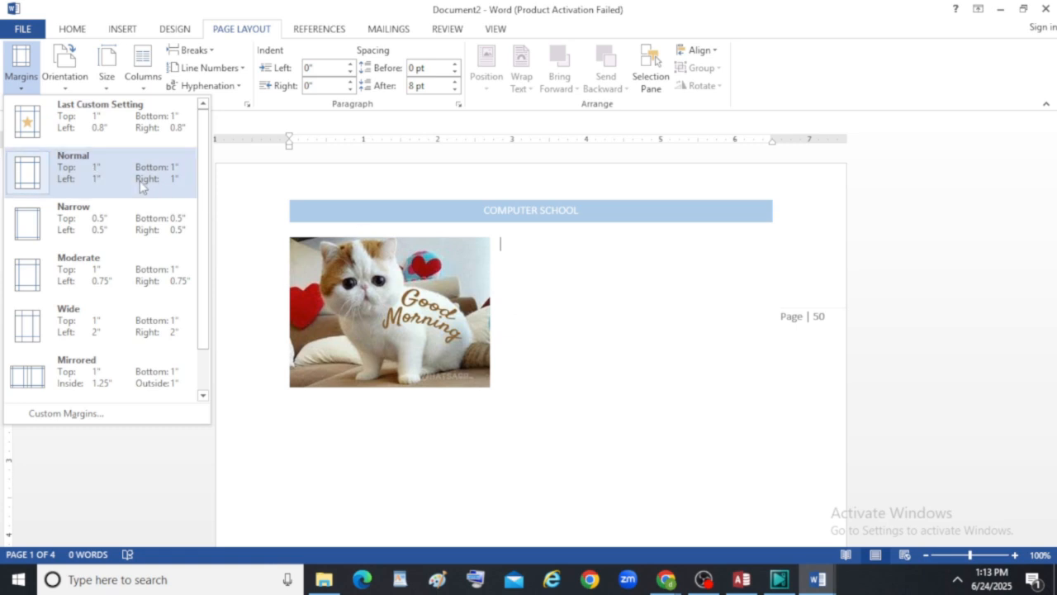
pyautogui.click(514, 325)
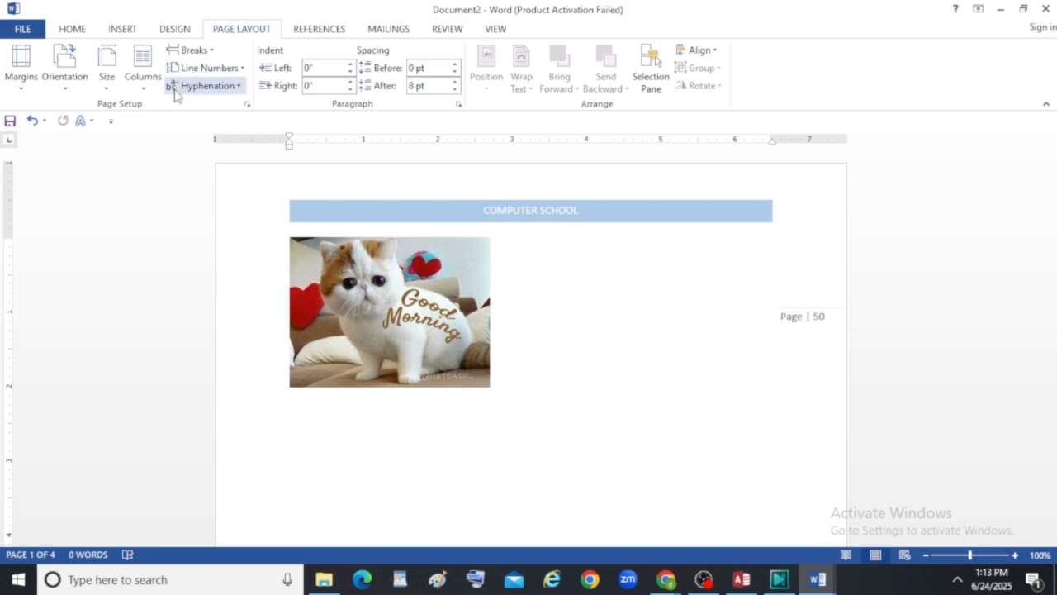
# Set custom margins of 0.6" on the left and right, in portrait orientation, for the whole document.
pyautogui.click(22, 89)
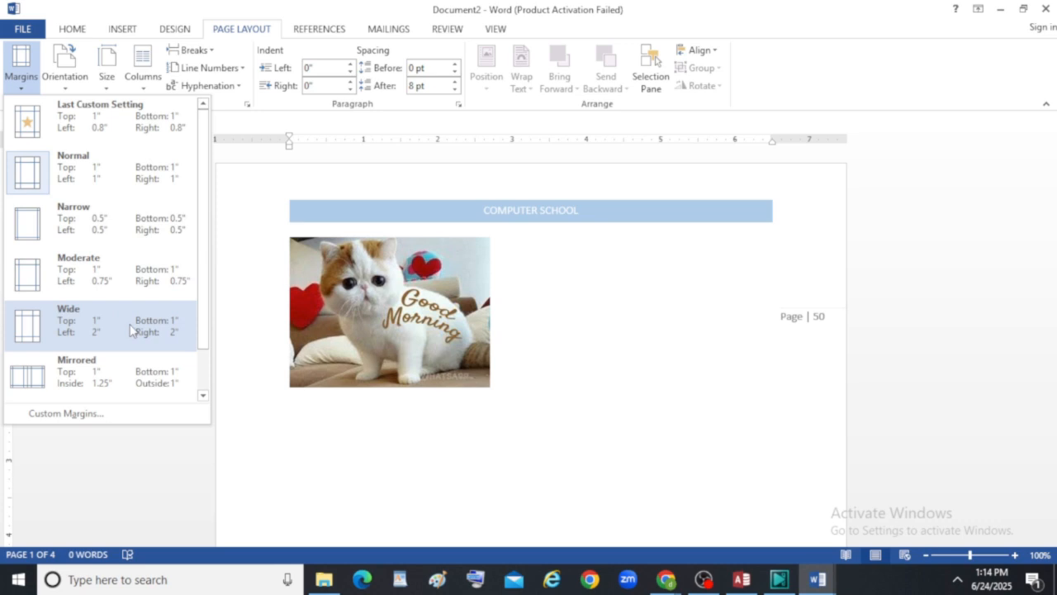
pyautogui.click(137, 415)
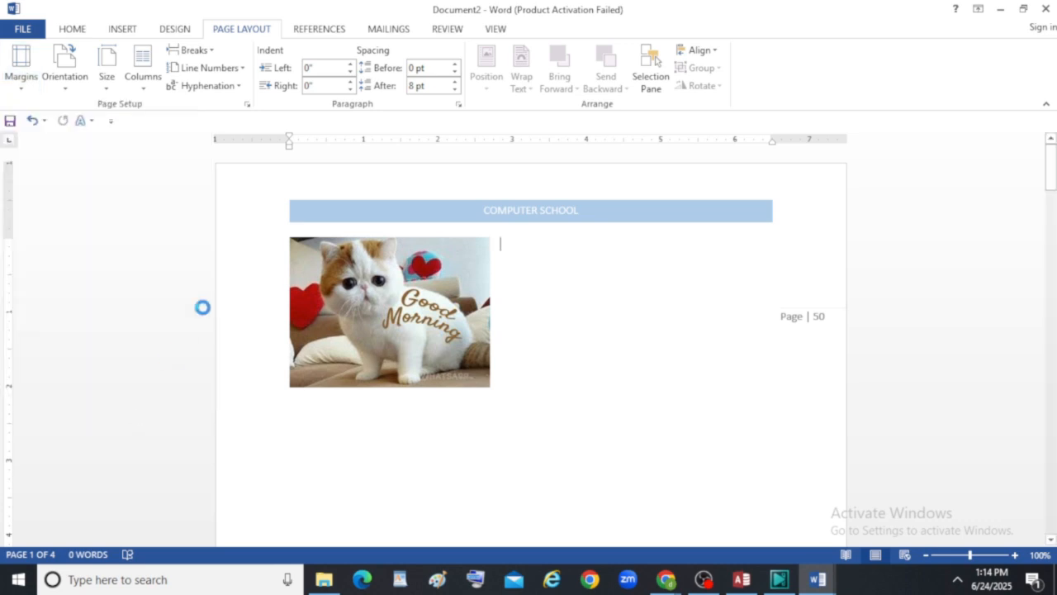
pyautogui.moveTo(518, 74); pyautogui.dragTo(266, 144)
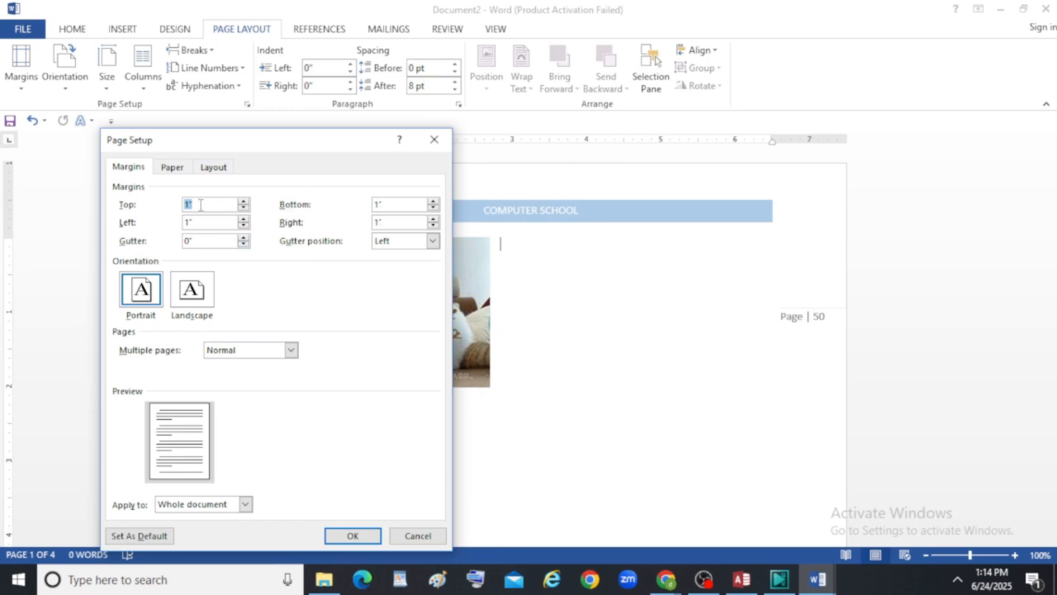
pyautogui.click(243, 226)
pyautogui.click(142, 291)
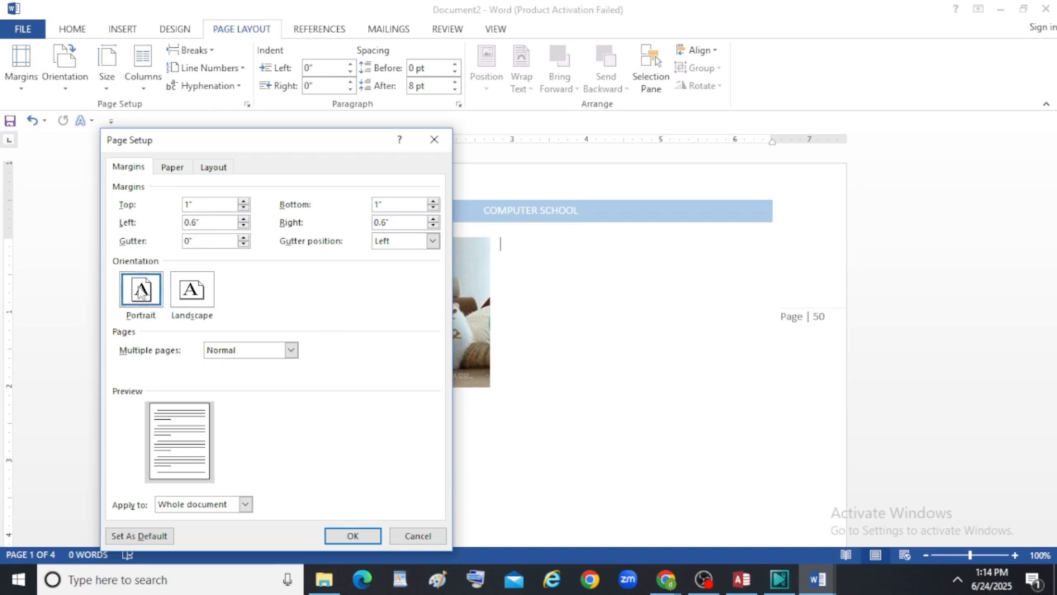
pyautogui.click(194, 294)
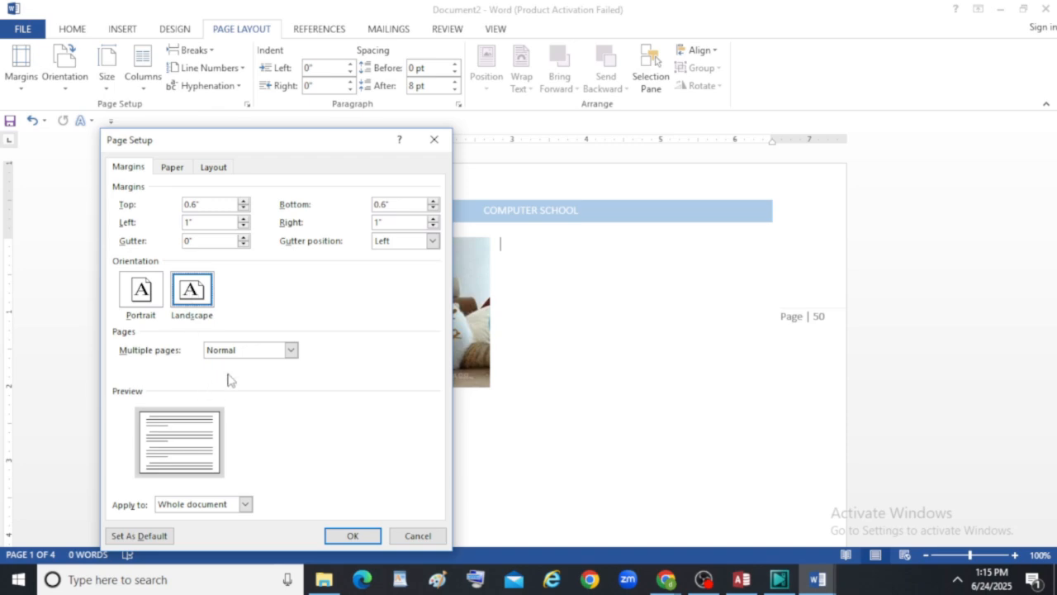
pyautogui.click(355, 535)
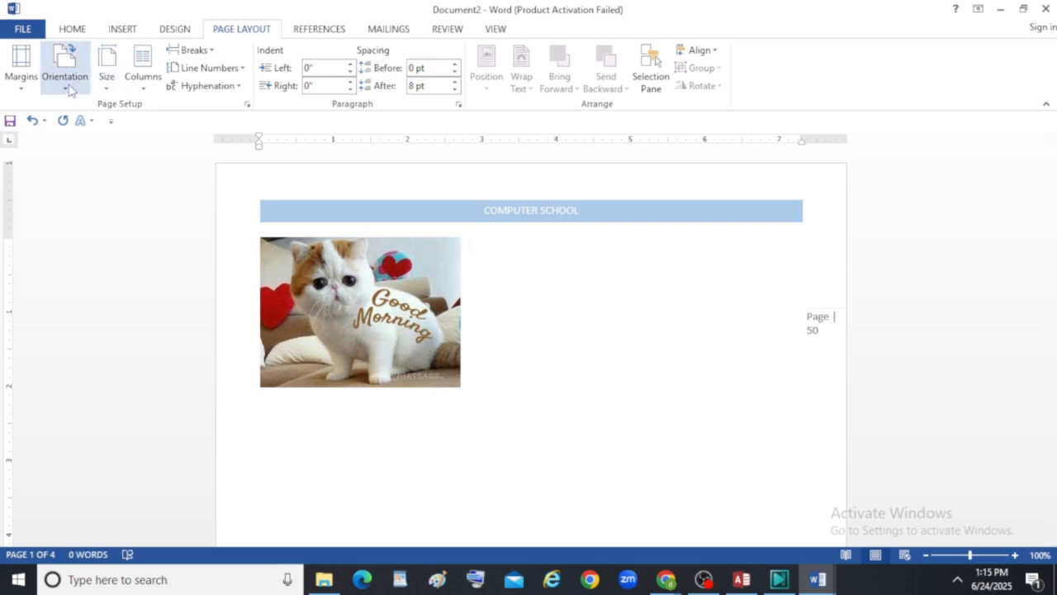
pyautogui.click(22, 71)
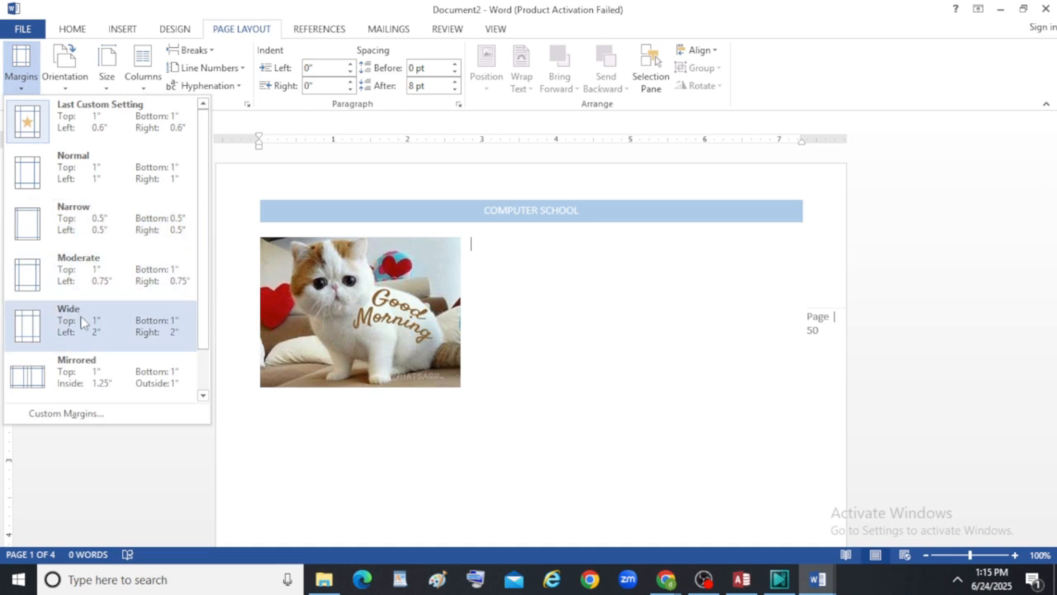
pyautogui.click(113, 413)
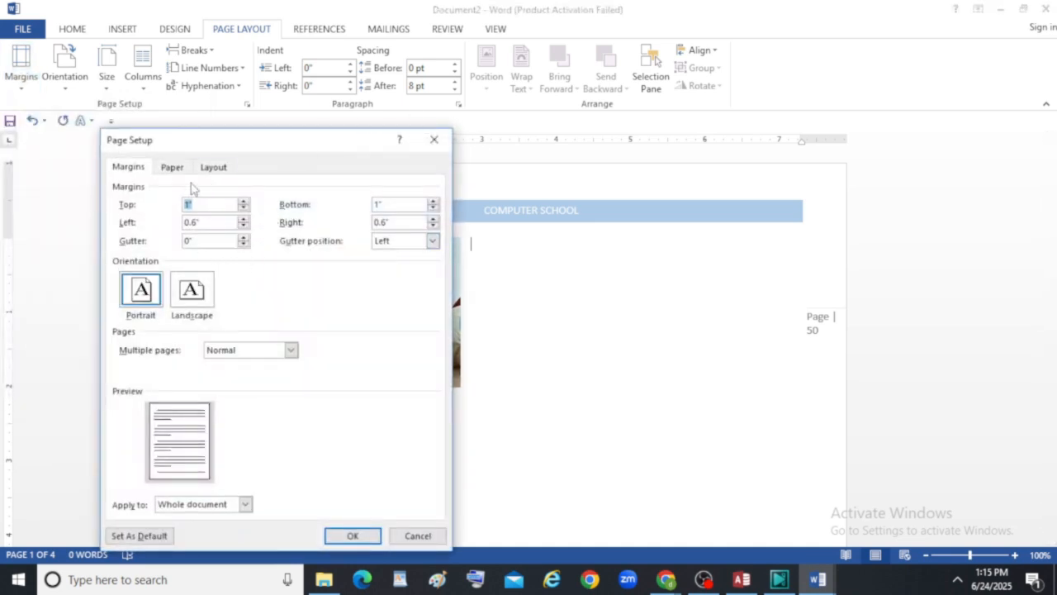
pyautogui.click(445, 140)
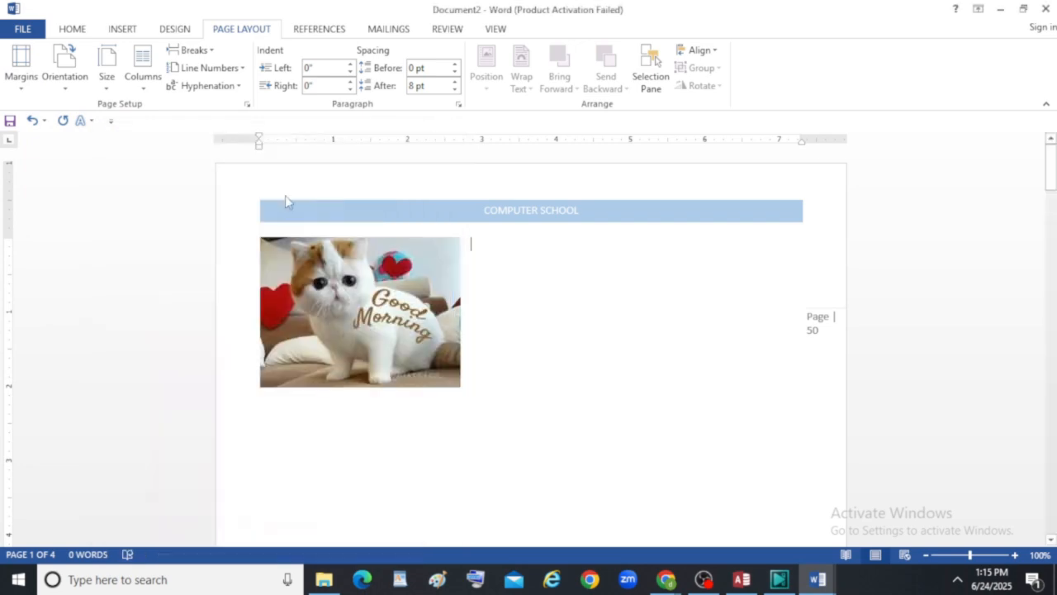
# Switch the page orientation to landscape and back to portrait.
pyautogui.click(66, 86)
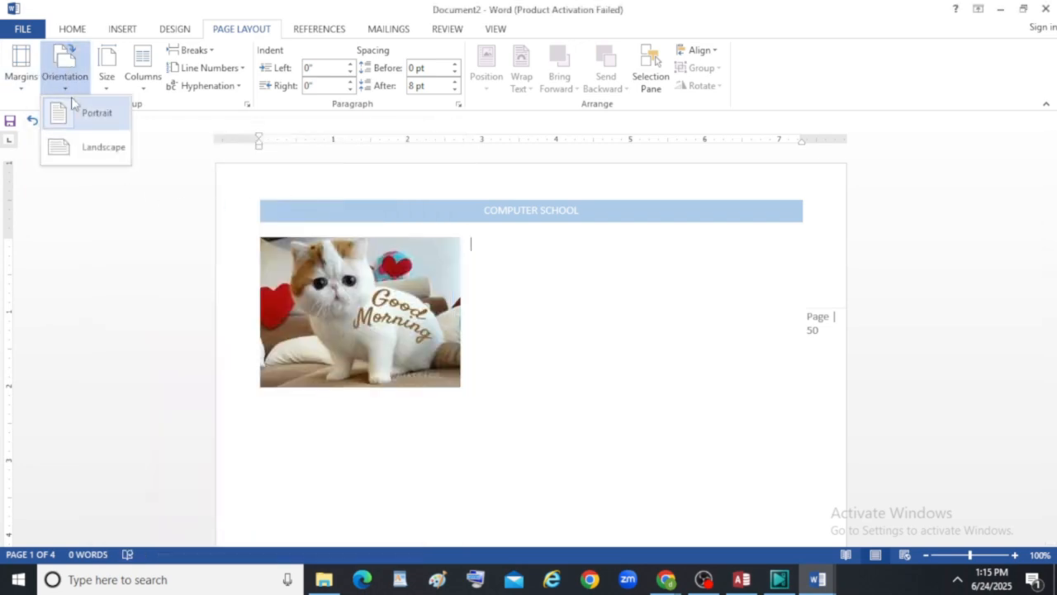
pyautogui.click(98, 153)
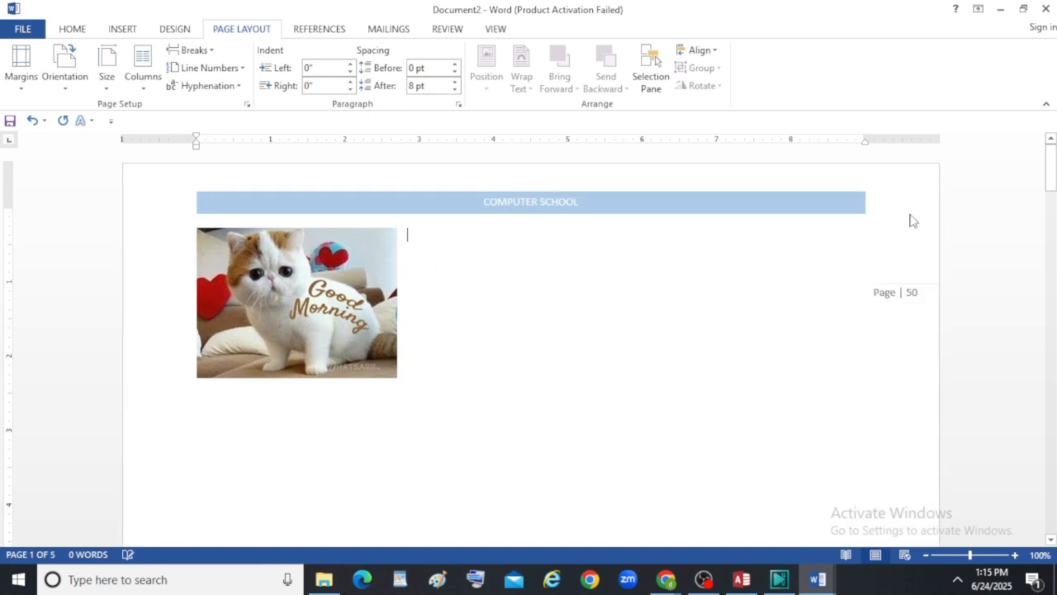
pyautogui.click(64, 71)
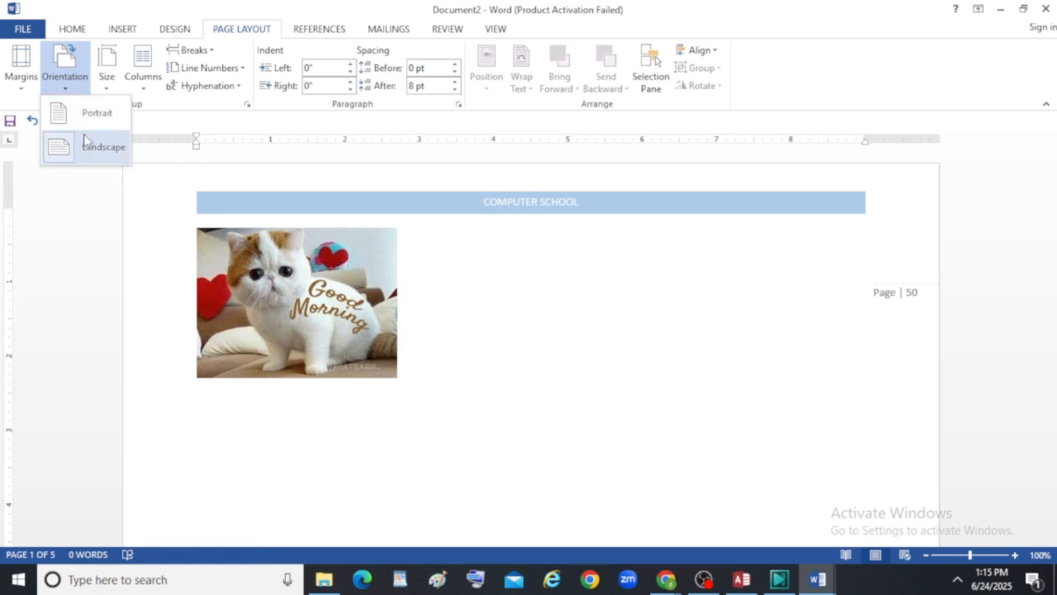
pyautogui.click(81, 115)
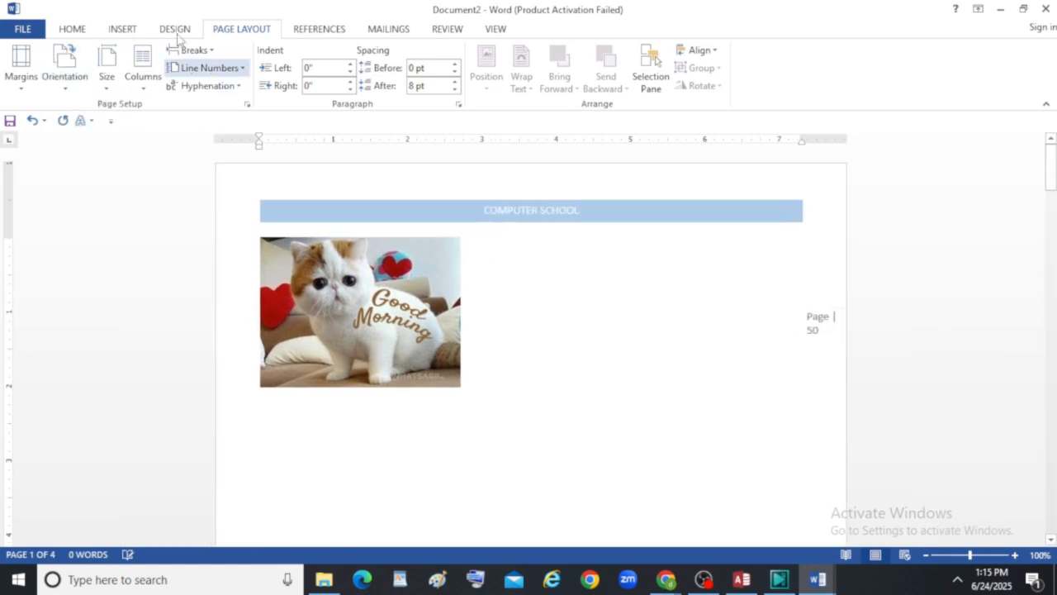
pyautogui.click(106, 83)
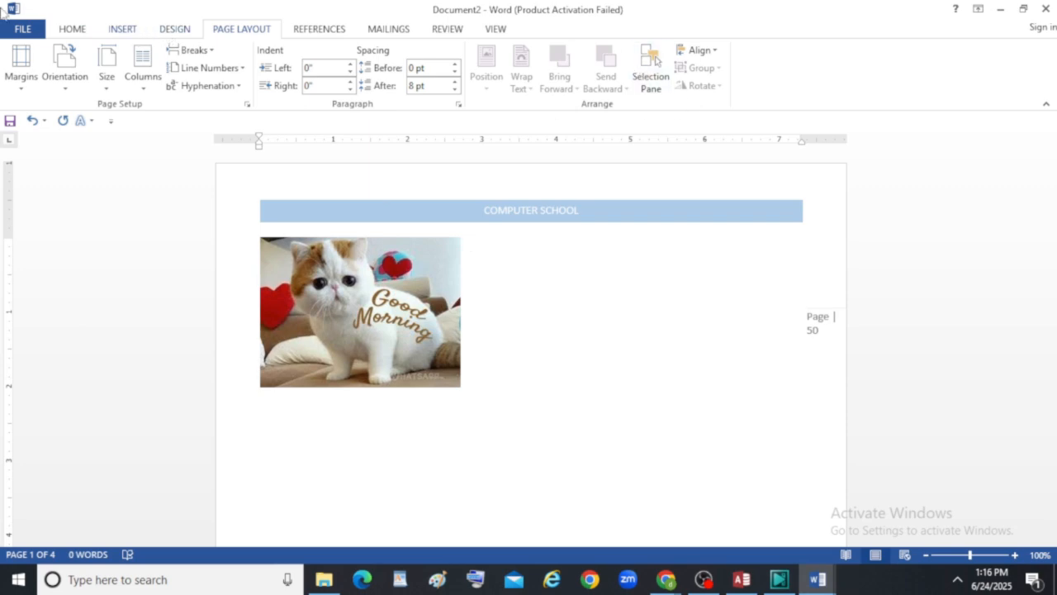
pyautogui.click(126, 28)
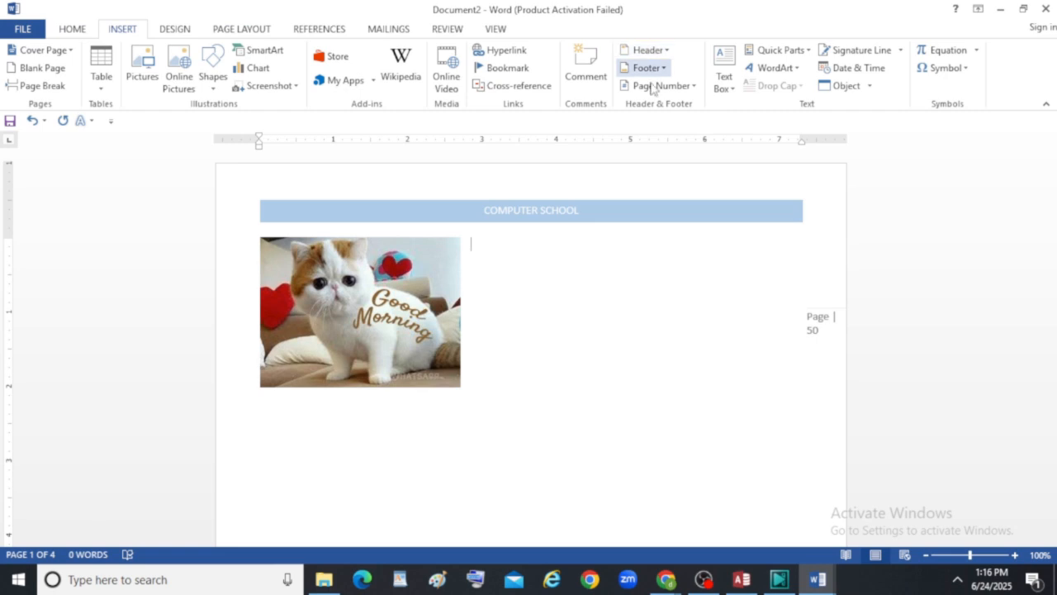
pyautogui.click(240, 30)
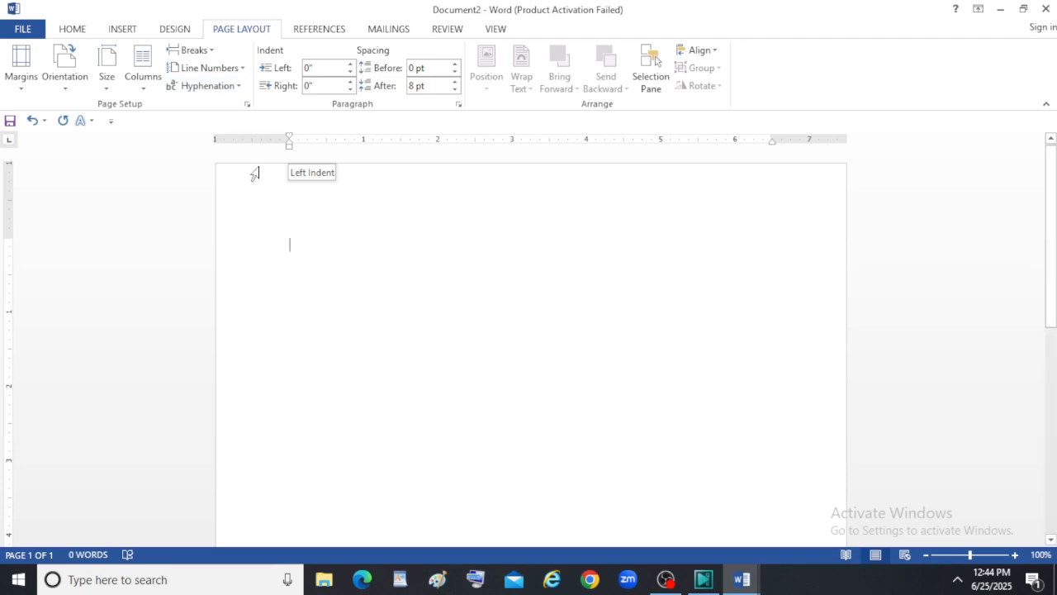
# Format the whole document in three columns with a line between them.
pyautogui.click(144, 88)
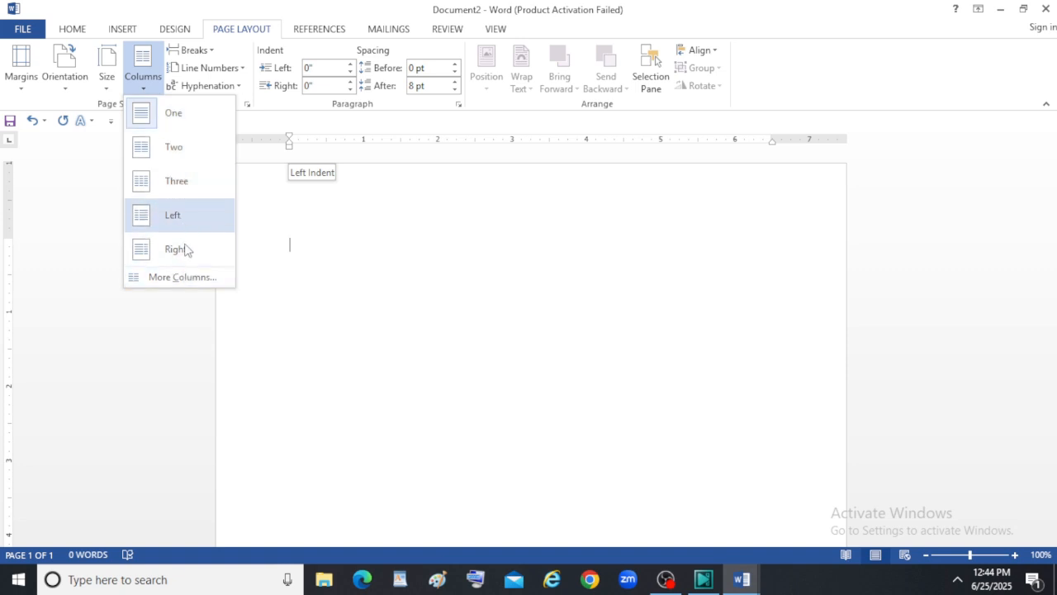
pyautogui.click(198, 284)
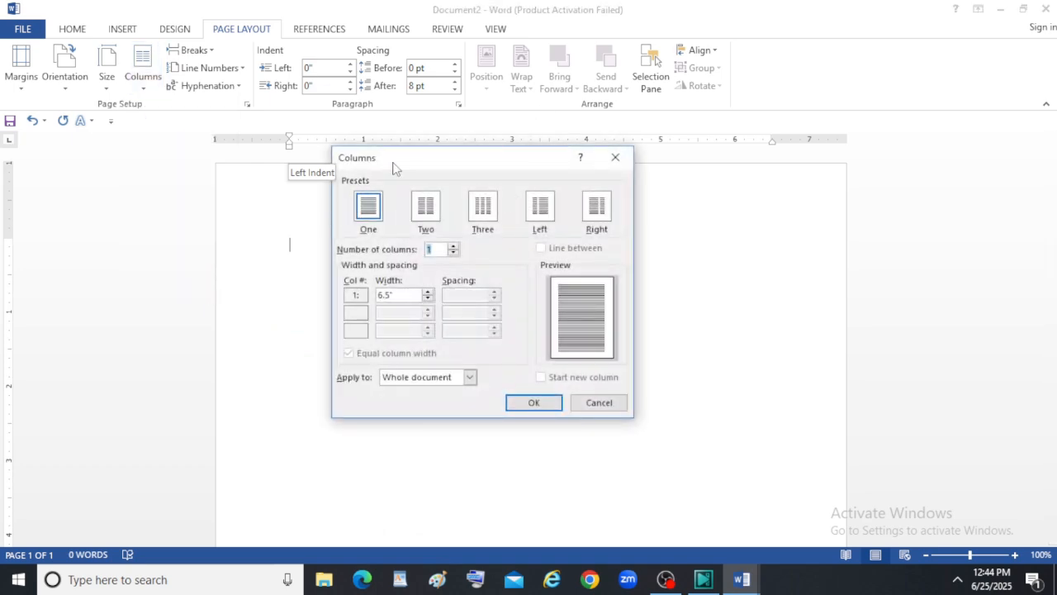
pyautogui.moveTo(432, 158); pyautogui.dragTo(455, 164)
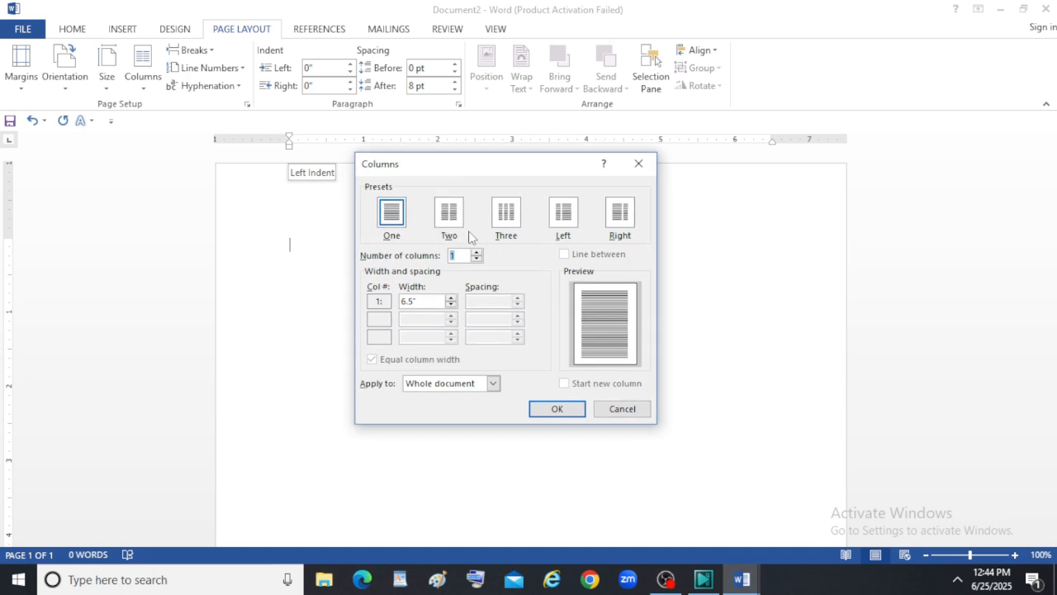
pyautogui.click(511, 219)
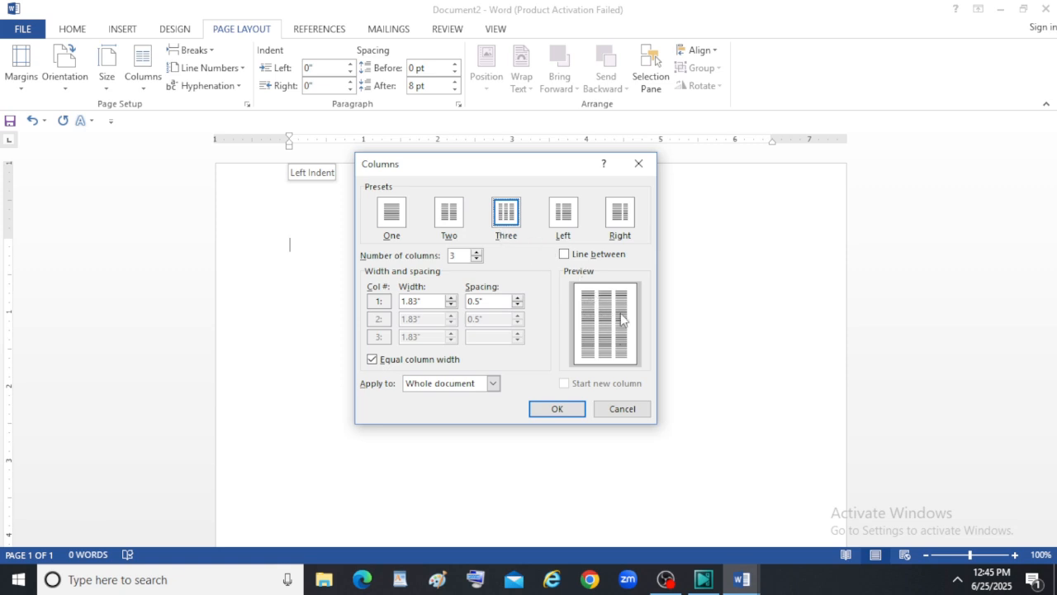
pyautogui.click(564, 255)
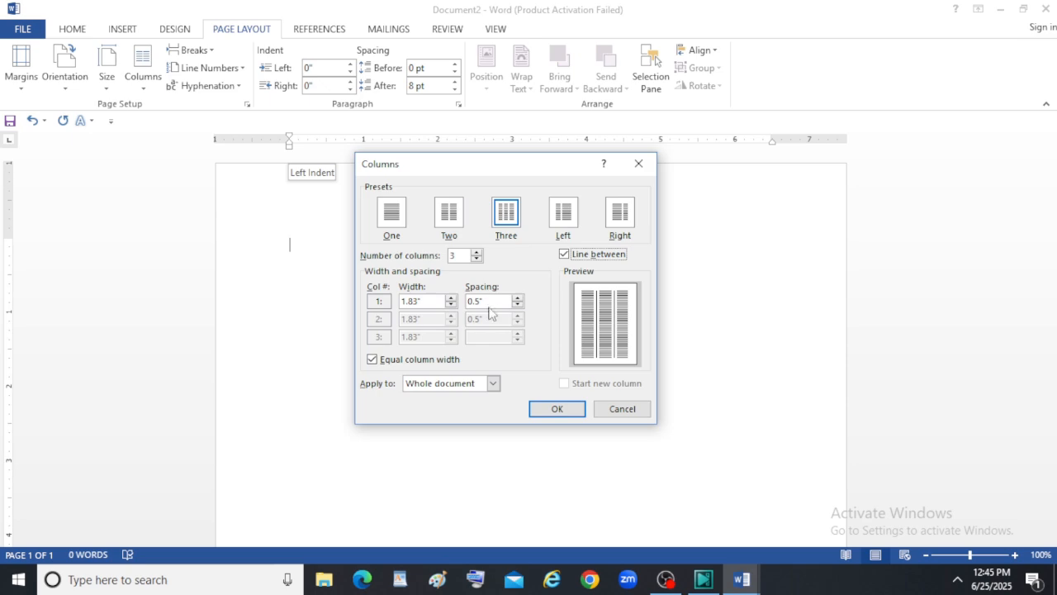
pyautogui.click(492, 384)
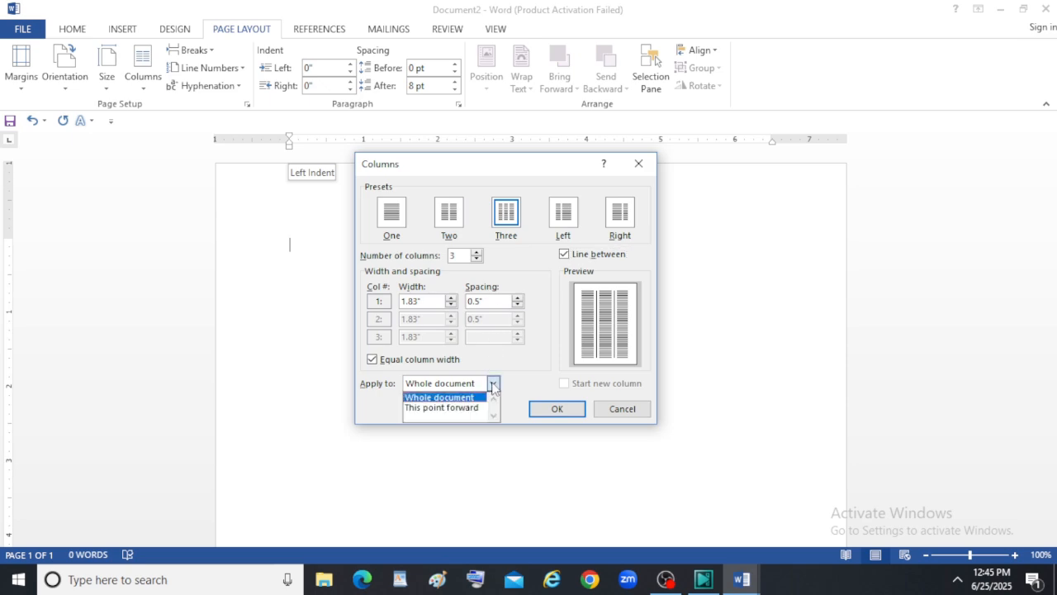
pyautogui.click(450, 399)
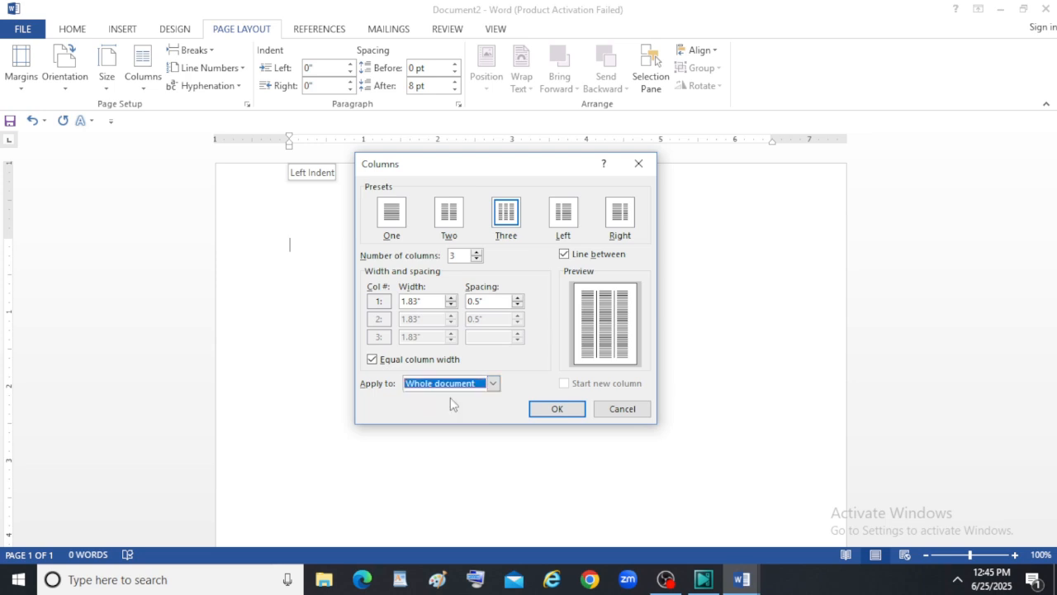
pyautogui.click(559, 410)
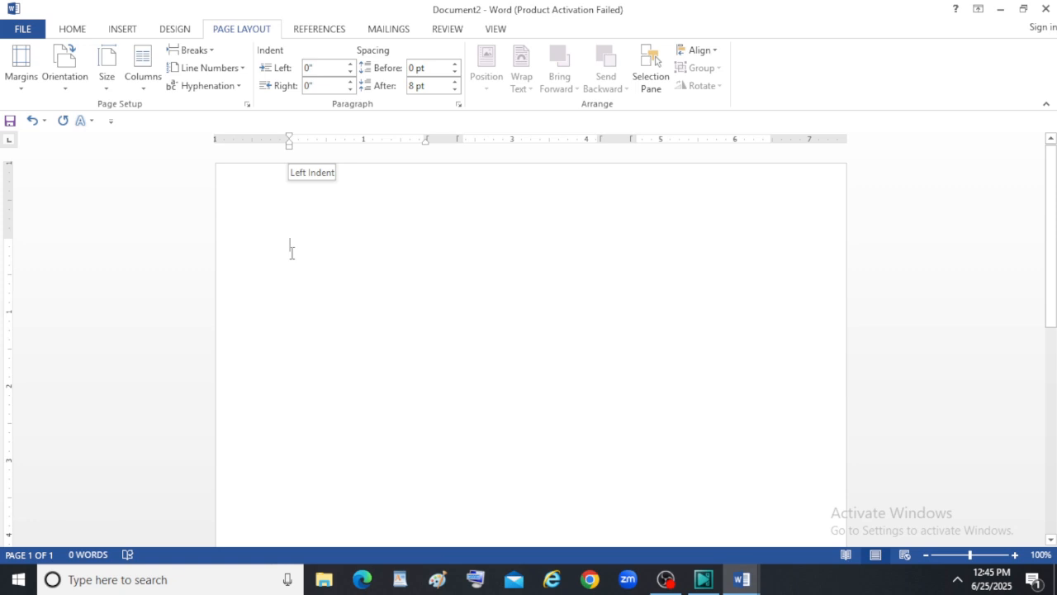
# Enter the filler text "Fsdjb asbfcsd cs sacbsdc basc b bcjebjbc cjbnjec ecjbc cj fjefjef fbejbfje fjebf fefef fejfbjebf" in the first column.
pyautogui.write('Fsdjb as')
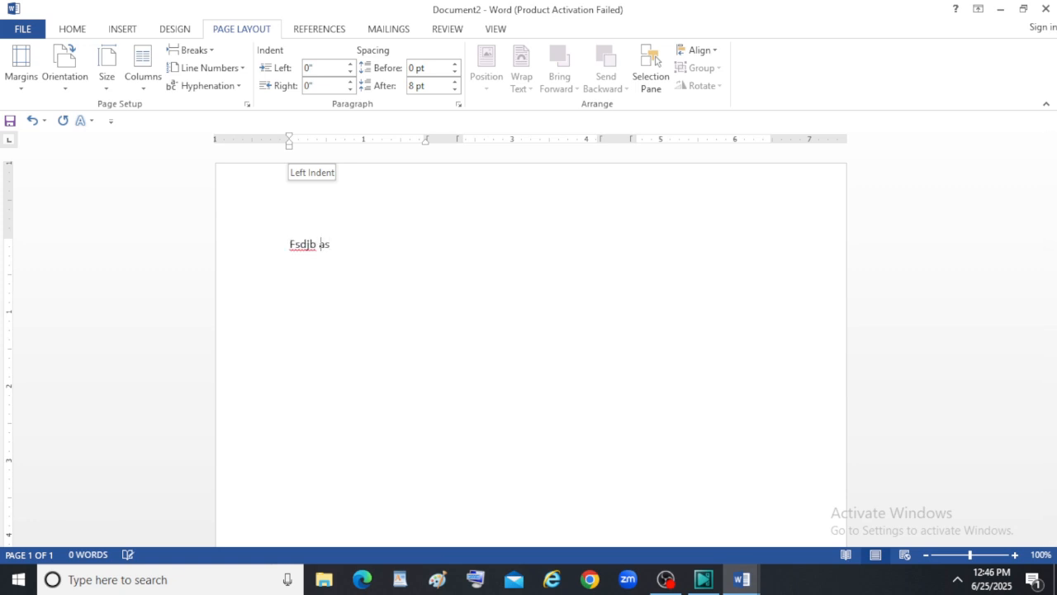
pyautogui.write('bfcsd cs sacbsdc basc ')
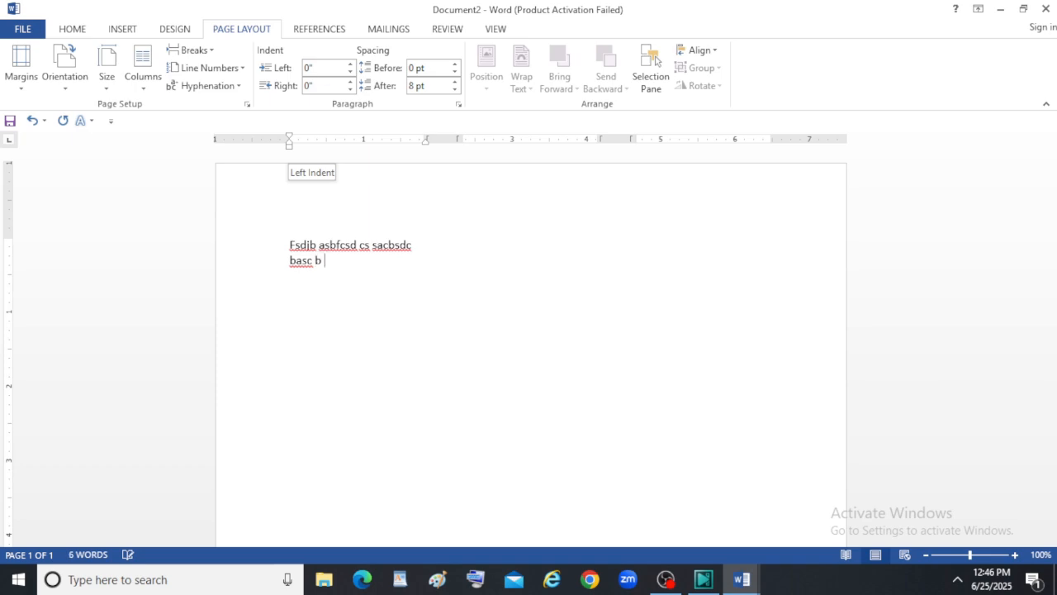
pyautogui.write('b bcjebjbc cjbnjec ecjbc cj fjefjef fbejbfje fj')
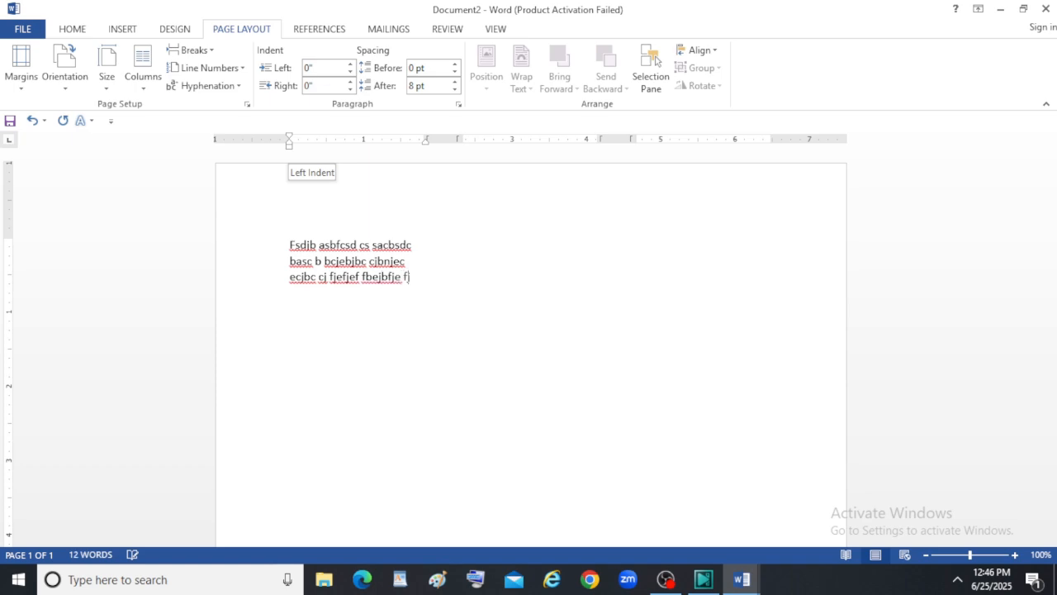
pyautogui.write('ebf fefef fejfbjebf')
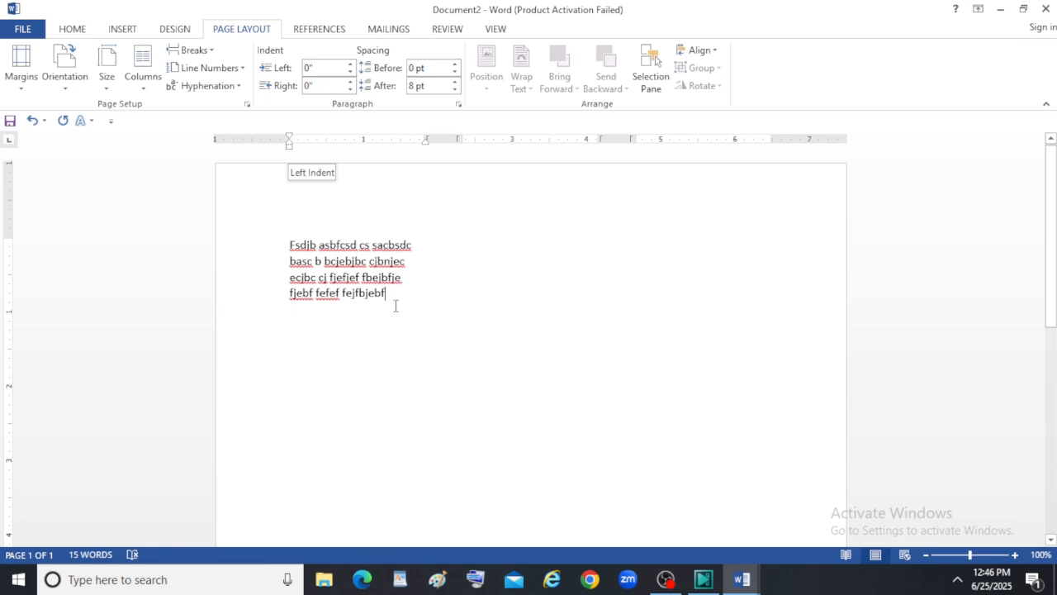
# Add blank paragraphs below the first column's text until the insertion point reaches the start of the second column.
pyautogui.press('Return')
pyautogui.press('Return')
pyautogui.press('Return')
pyautogui.press('Return')
pyautogui.press('Return')
pyautogui.press('Return')
pyautogui.press('Return')
pyautogui.press('Return')
pyautogui.press('Return')
pyautogui.press('Return')
pyautogui.press('Return')
pyautogui.press('Return')
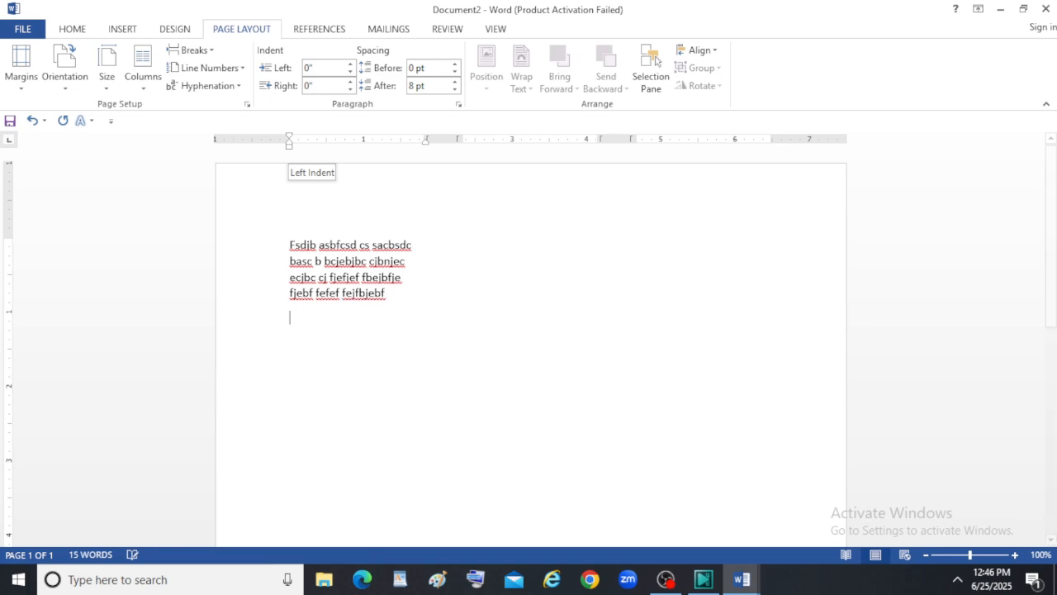
pyautogui.press('Return')
pyautogui.press('Return')
pyautogui.press('Return')
pyautogui.press('Return')
pyautogui.press('Return')
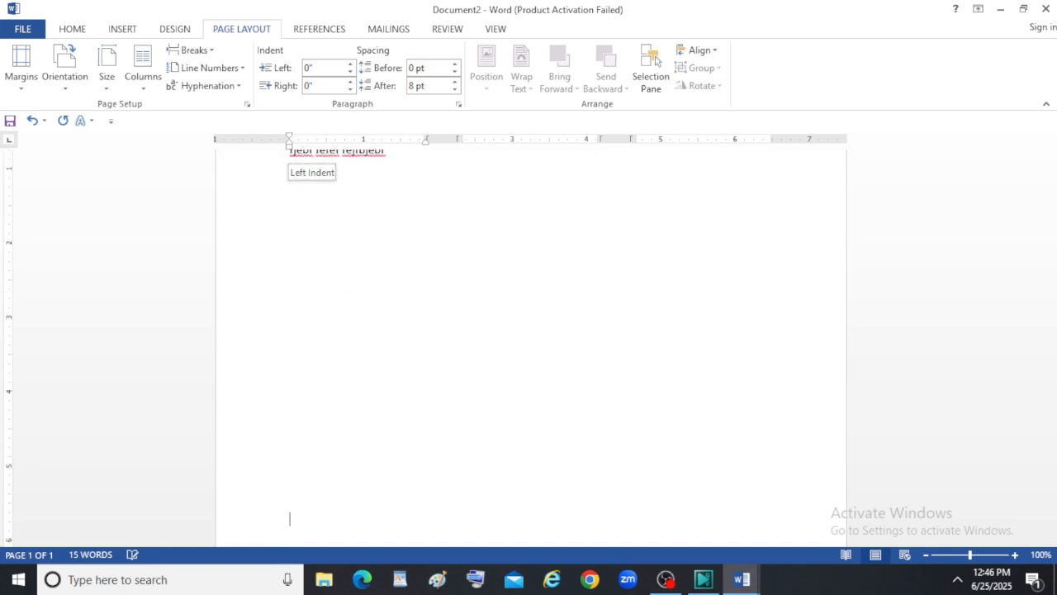
pyautogui.press('Return')
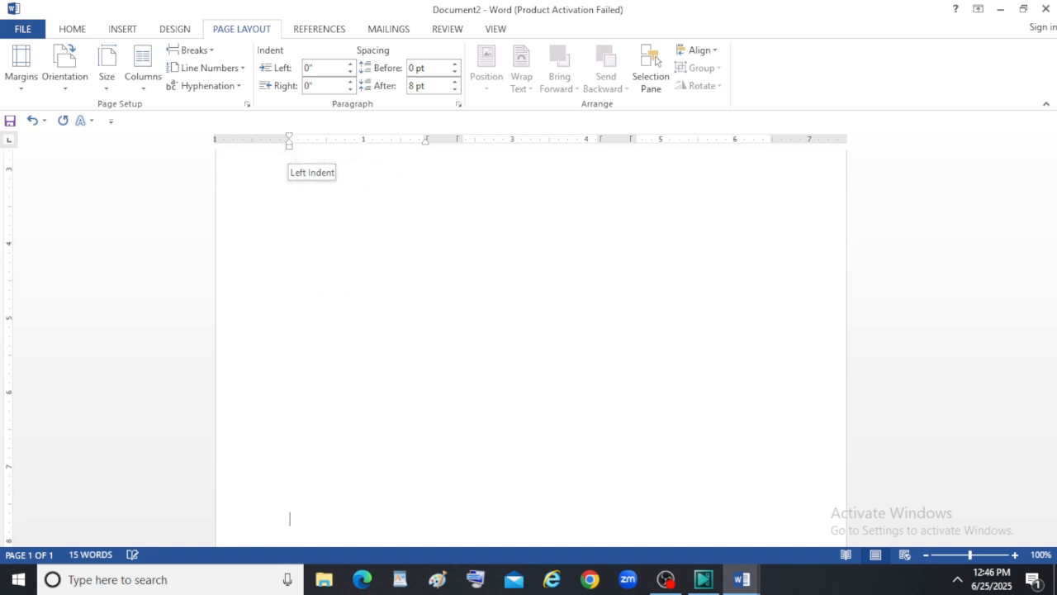
pyautogui.press('Return')
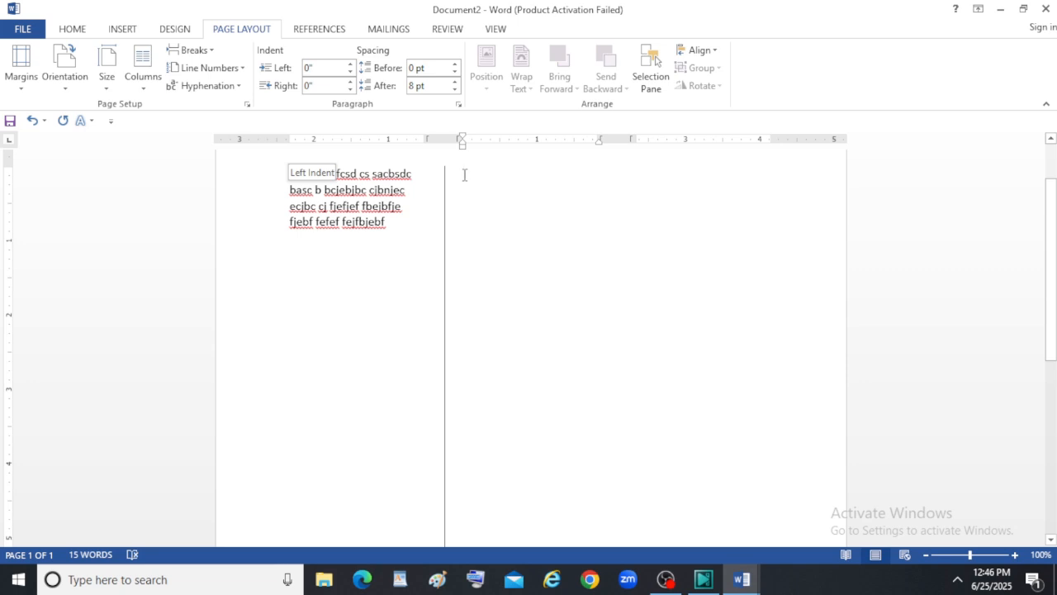
# Enter the filler text "Ndnd dsnfsdf sdnf sdf sdnfsd fsjnf sdfksfs fsf fejf fekf efknewf wefnwef wefweff ewnfenf ewnfef" in the second column.
pyautogui.write('Ndnd dsnfsdf sdnf')
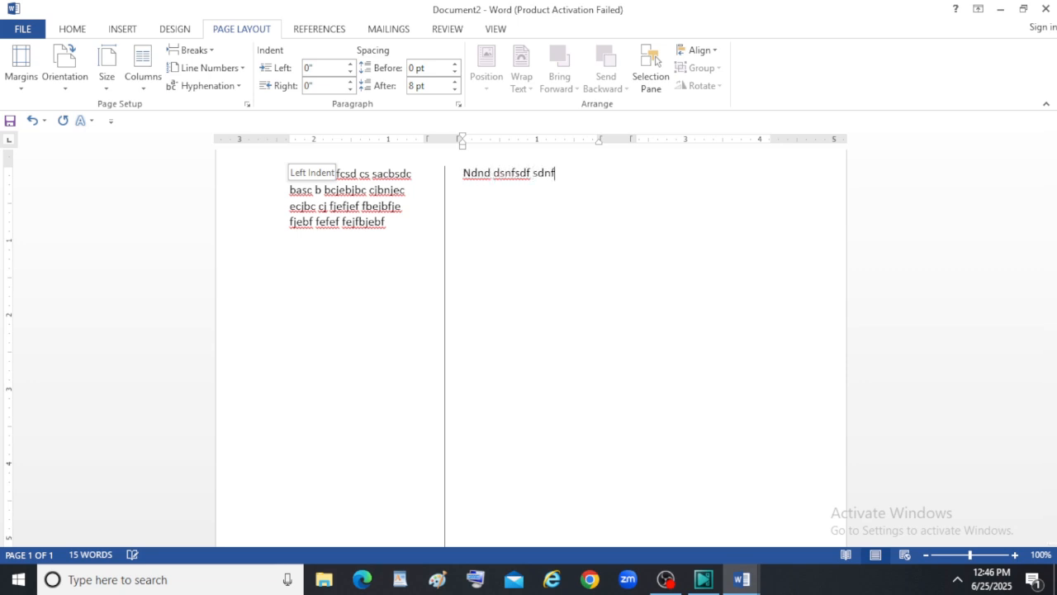
pyautogui.write(' sdf sdnfsd fsjnf sdf')
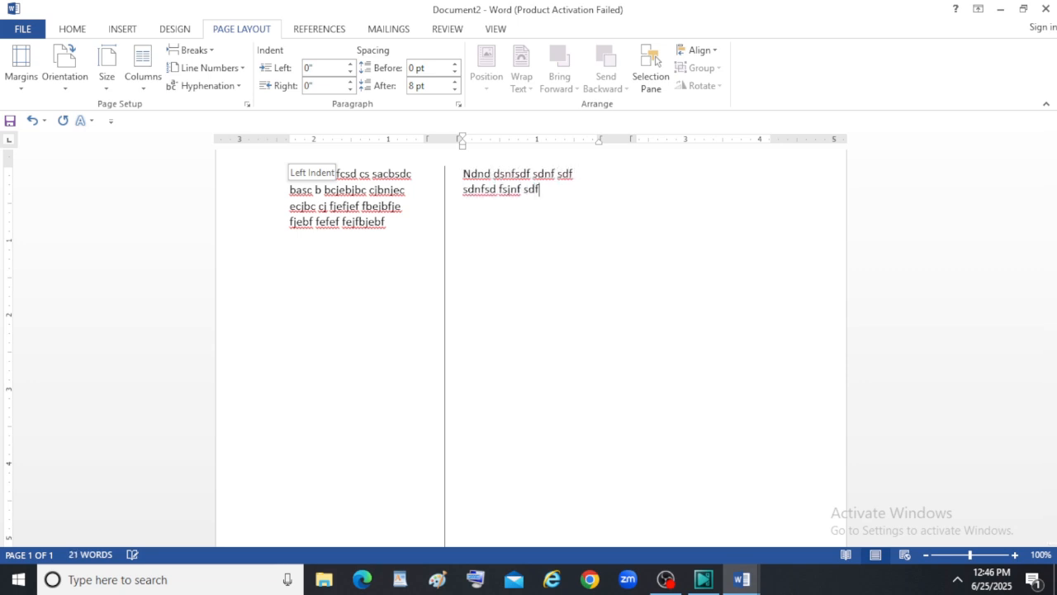
pyautogui.write('ksfs fsf fejf fek')
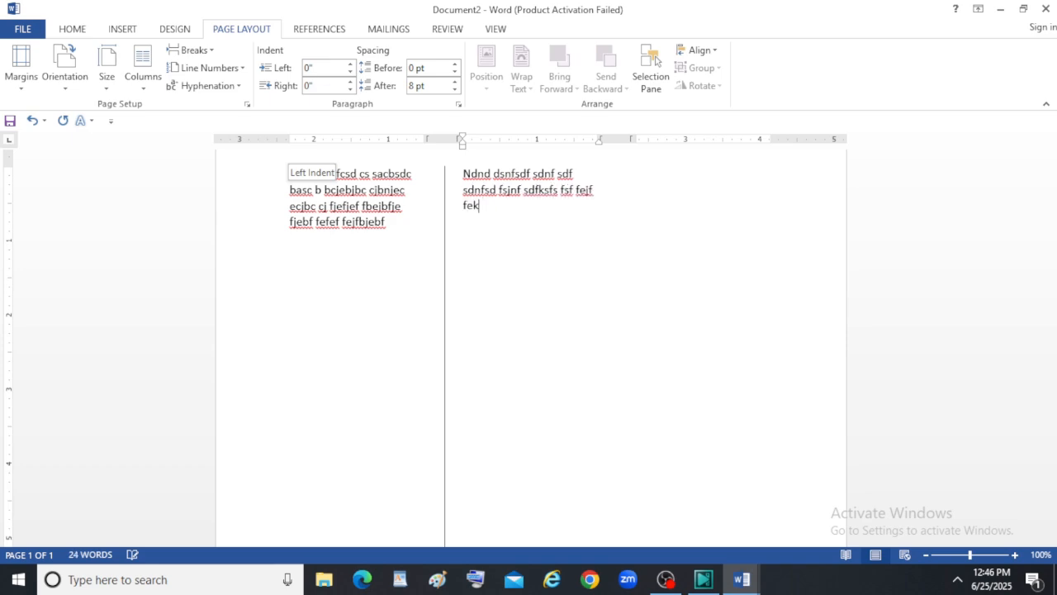
pyautogui.write('f efknewf wefnwef wefwe')
pyautogui.write('ff ewnfenf ewnfe')
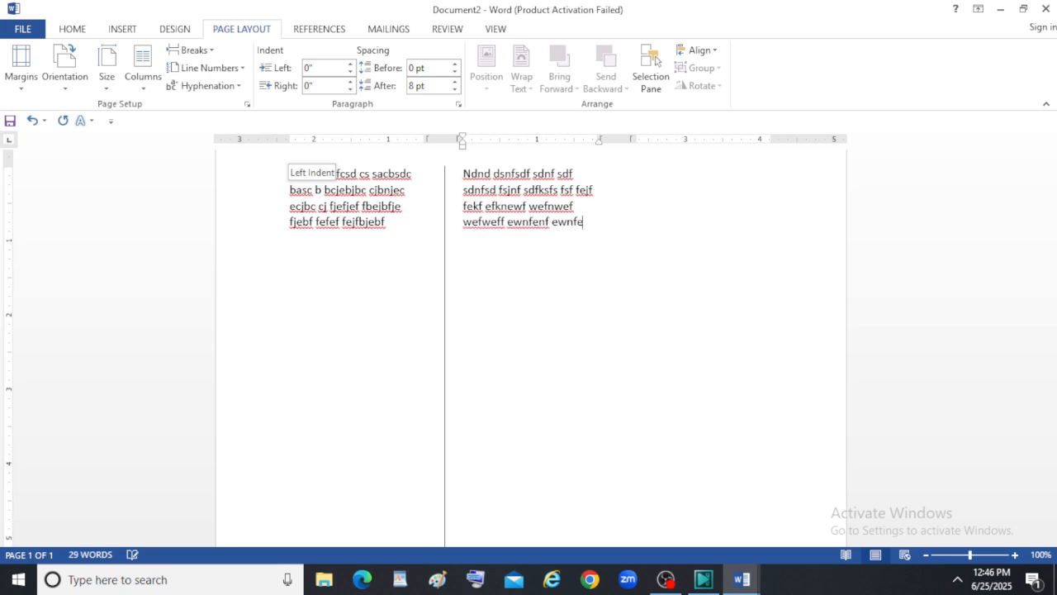
# Add blank paragraphs until the third column starts and enter "Ndsfndnf snfsdnf sfnsdf dsfndsnf fdnsdf snfsdf" there.
pyautogui.press('Return')
pyautogui.press('Return')
pyautogui.press('Return')
pyautogui.press('Return')
pyautogui.press('Return')
pyautogui.press('Return')
pyautogui.press('Return')
pyautogui.press('Return')
pyautogui.press('Return')
pyautogui.press('Return')
pyautogui.press('Return')
pyautogui.press('Return')
pyautogui.press('Return')
pyautogui.press('Return')
pyautogui.press('Return')
pyautogui.press('Return')
pyautogui.press('Return')
pyautogui.press('Return')
pyautogui.press('Return')
pyautogui.press('Return')
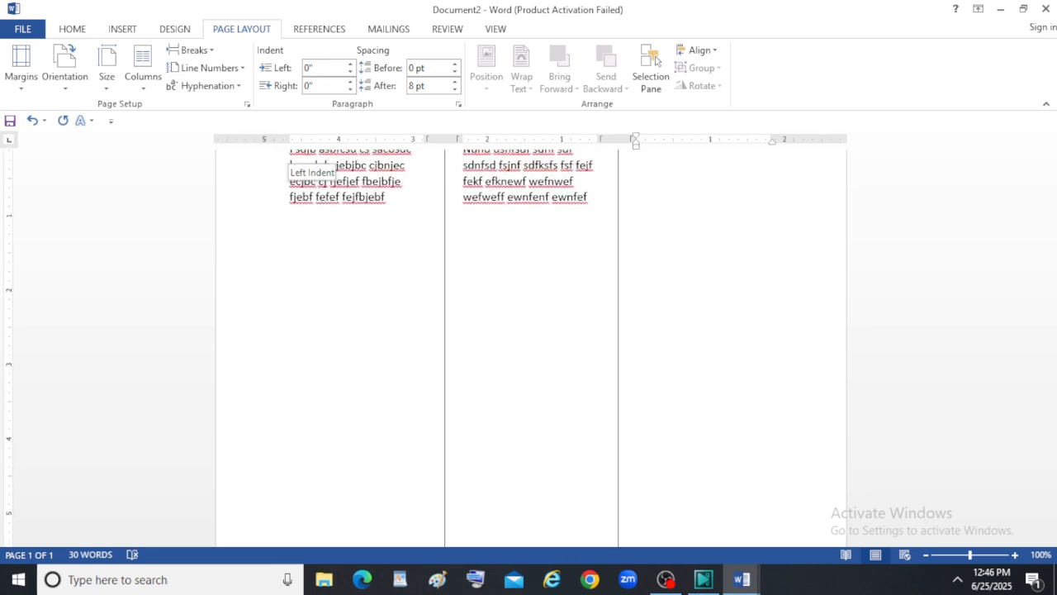
pyautogui.scroll(1, 570, 211)
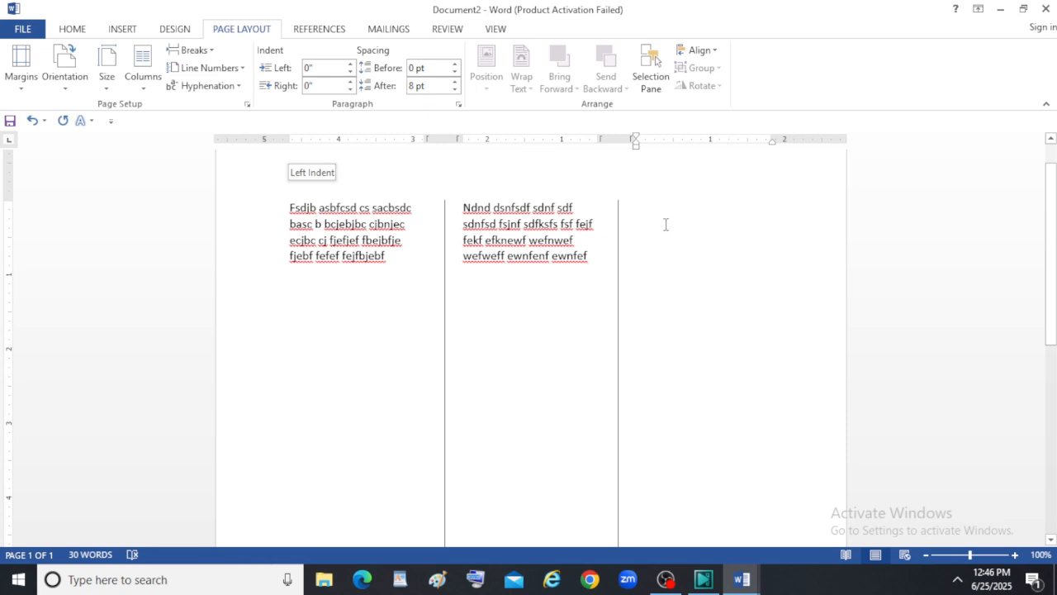
pyautogui.write('ndsfndr')
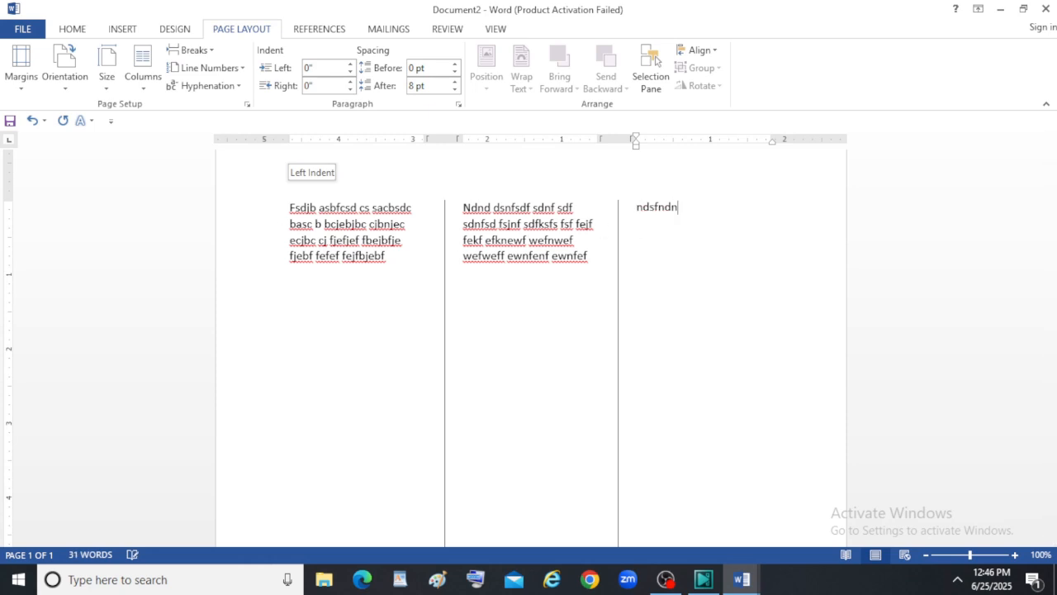
pyautogui.write(' snfsdnf sfnsd')
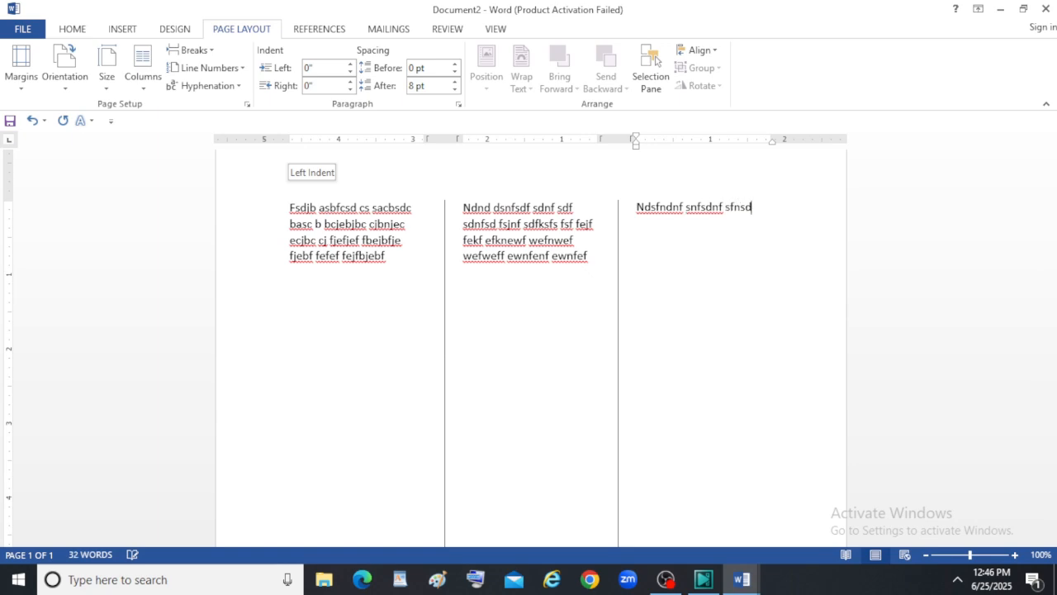
pyautogui.write('f dsfndsnf fdnsdf snfsdf')
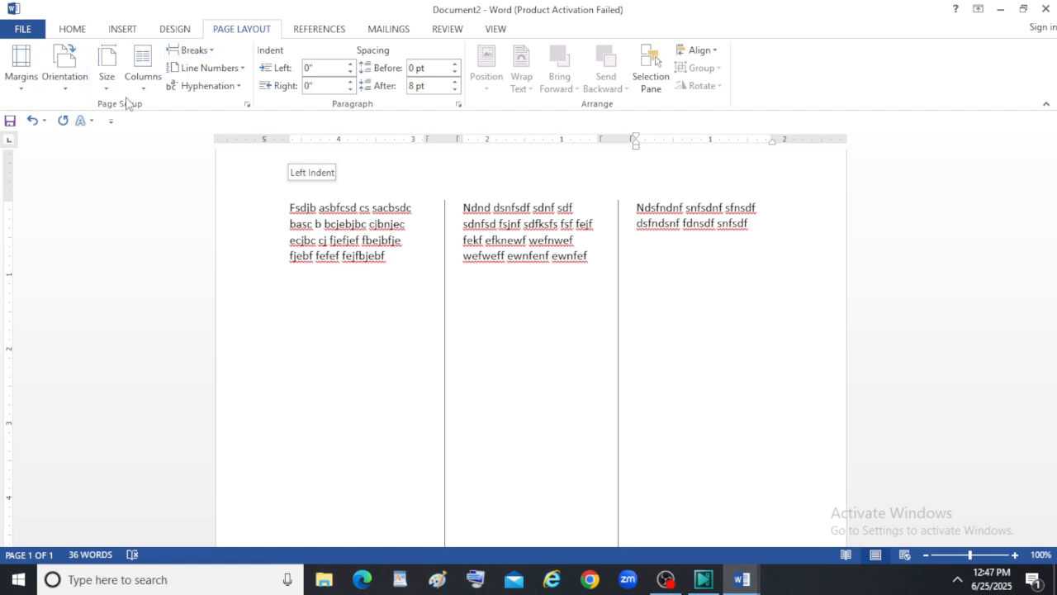
pyautogui.click(143, 79)
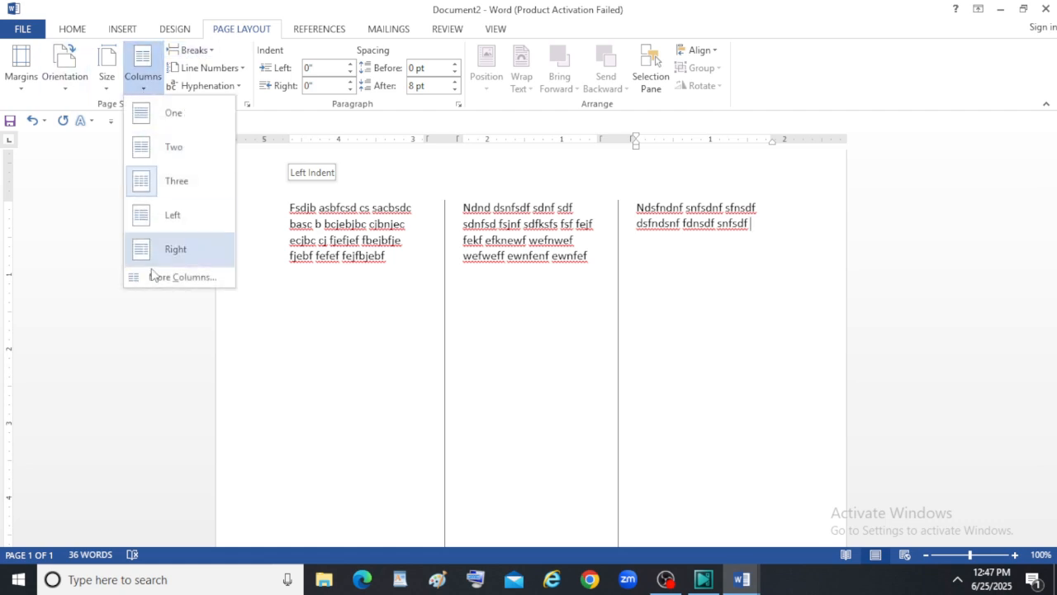
pyautogui.click(195, 281)
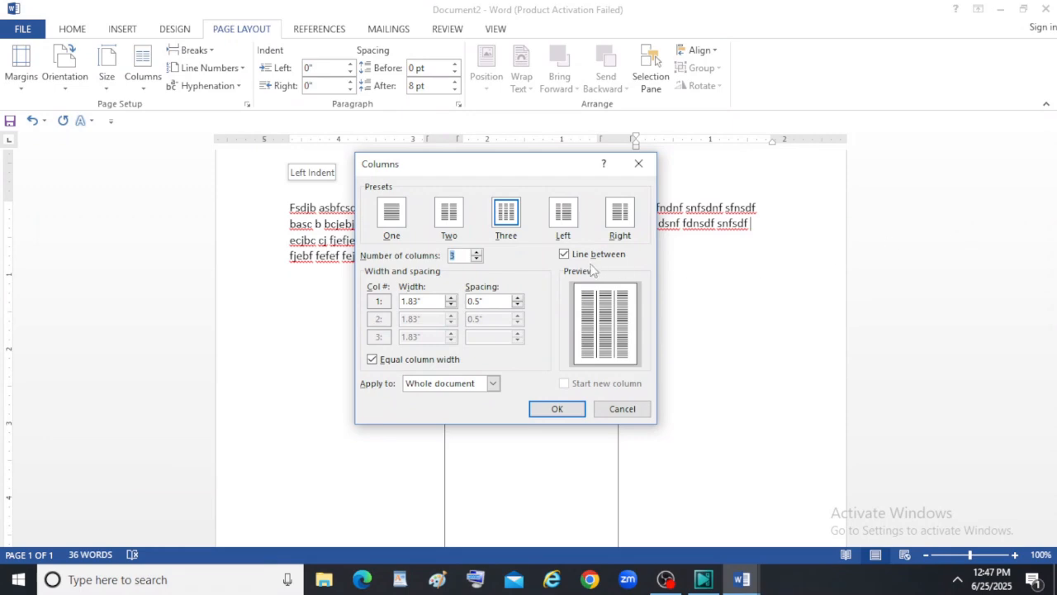
pyautogui.click(565, 254)
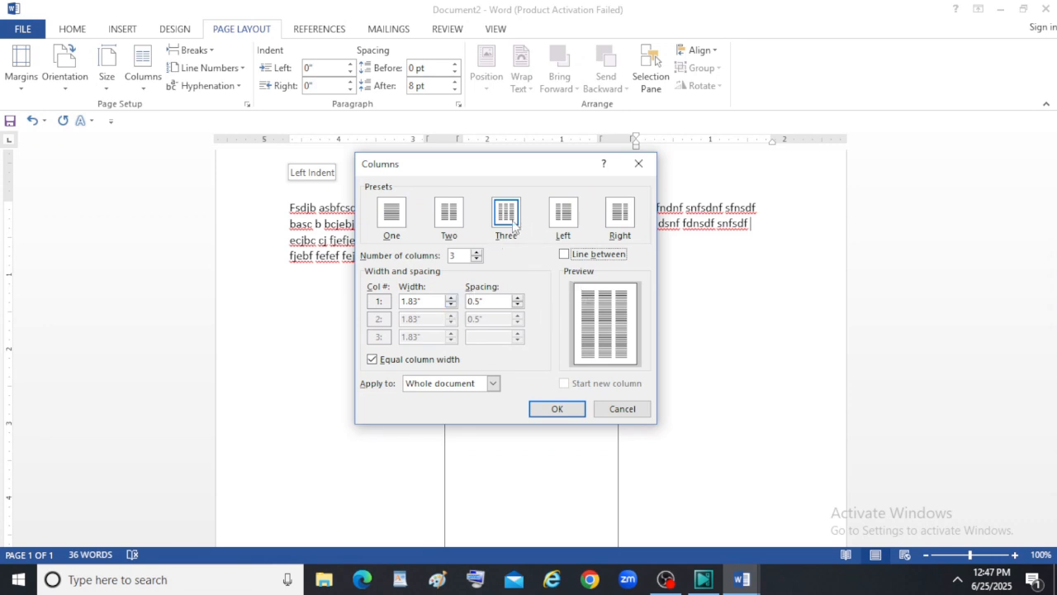
pyautogui.click(566, 219)
pyautogui.click(586, 220)
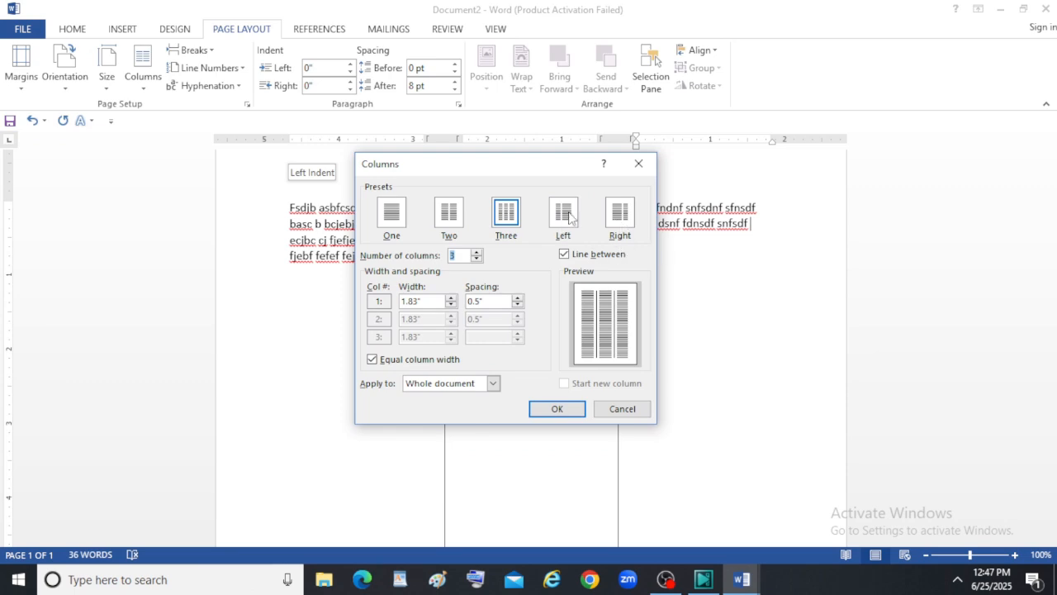
# Format the whole document with the Right column preset, setting column widths to 2.8" and 3.4" without a line between.
pyautogui.click(618, 217)
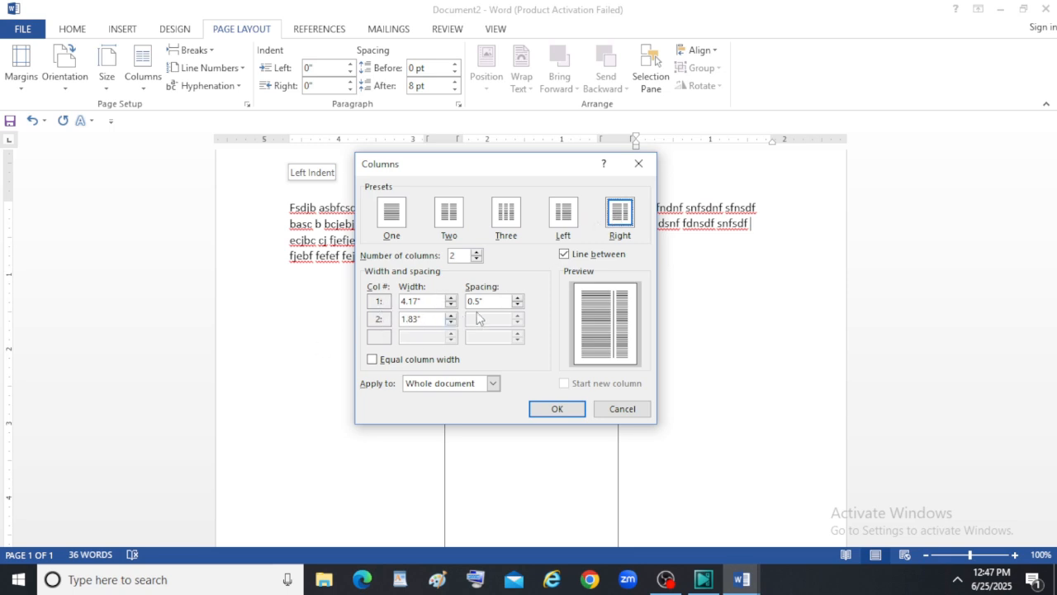
pyautogui.click(451, 316)
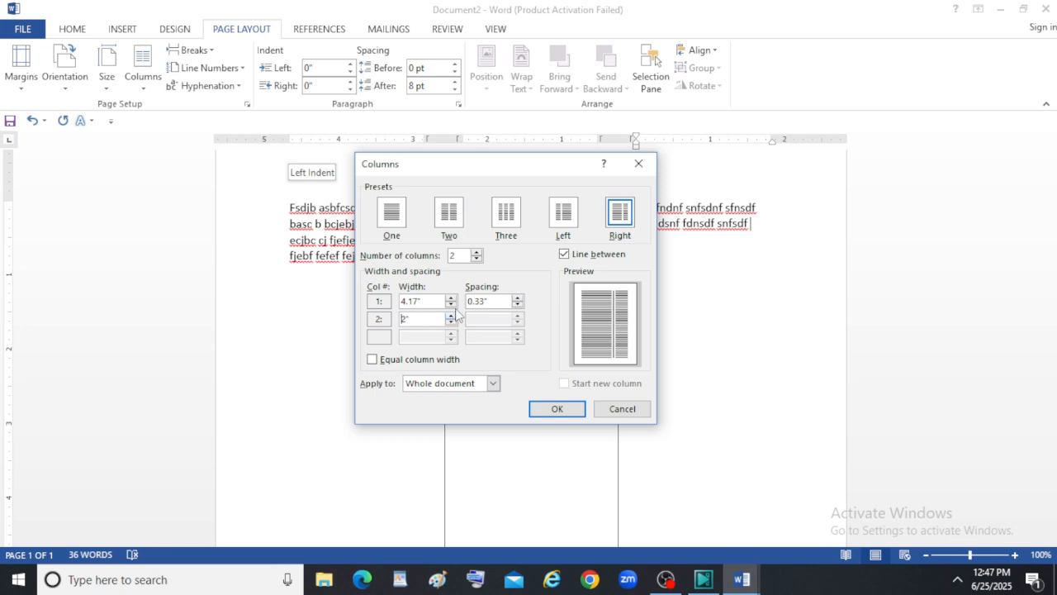
pyautogui.click(451, 304)
pyautogui.click(451, 305)
pyautogui.click(451, 305)
pyautogui.click(451, 305)
pyautogui.click(451, 304)
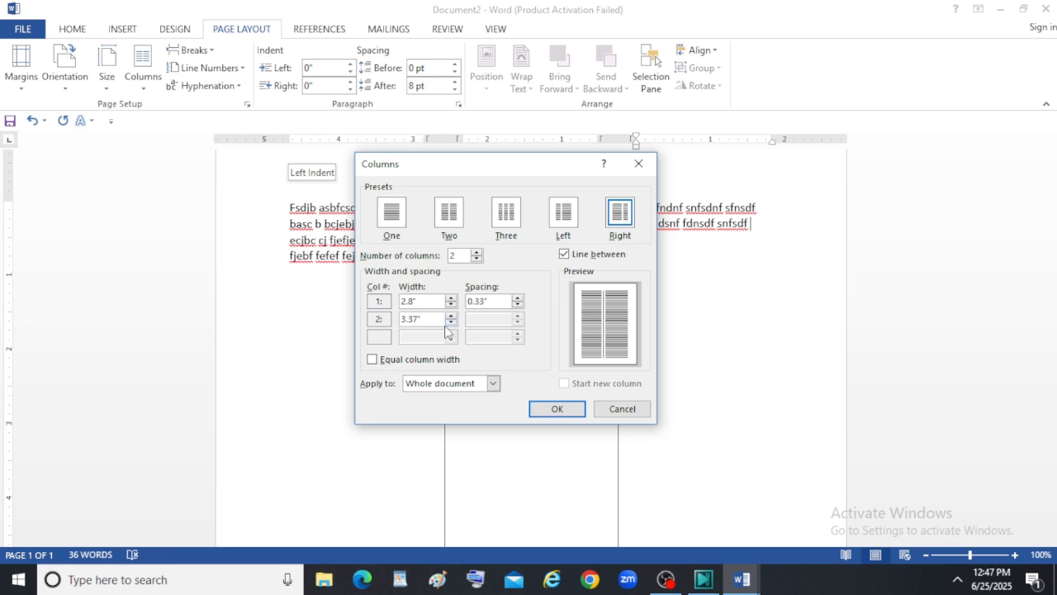
pyautogui.click(451, 317)
pyautogui.click(565, 256)
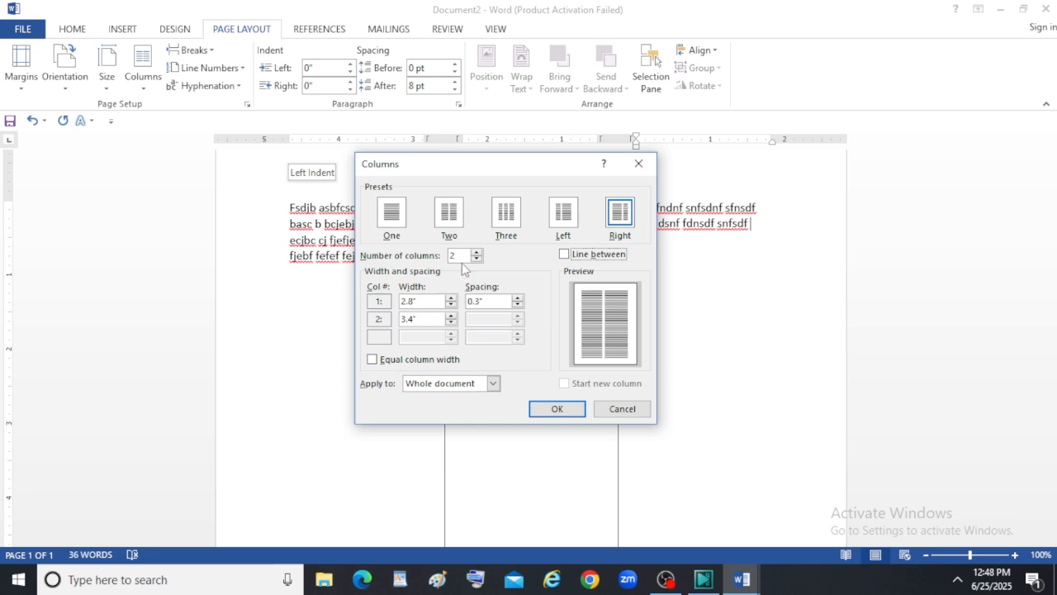
pyautogui.click(550, 410)
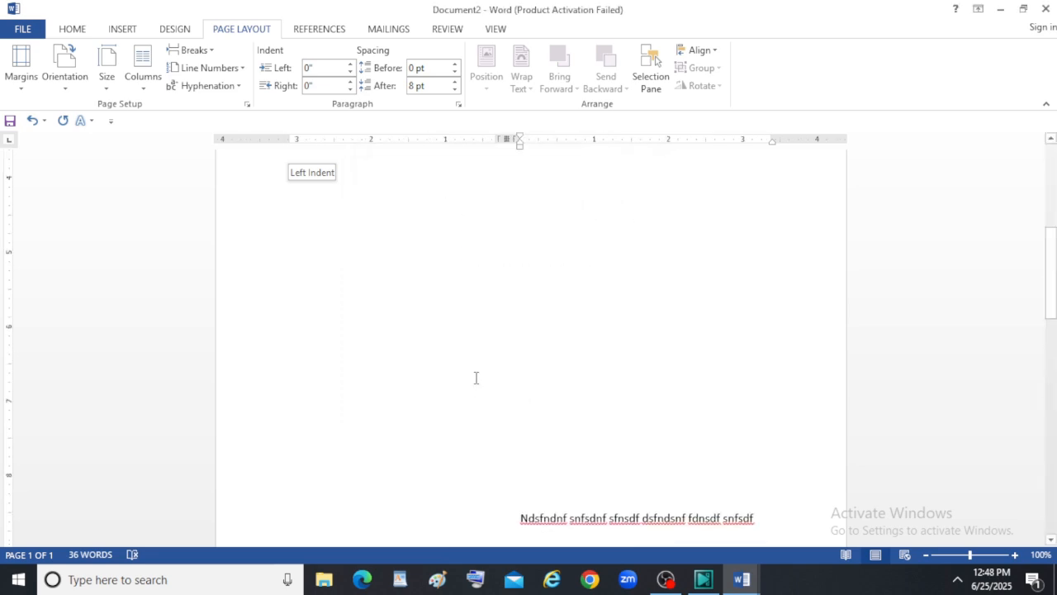